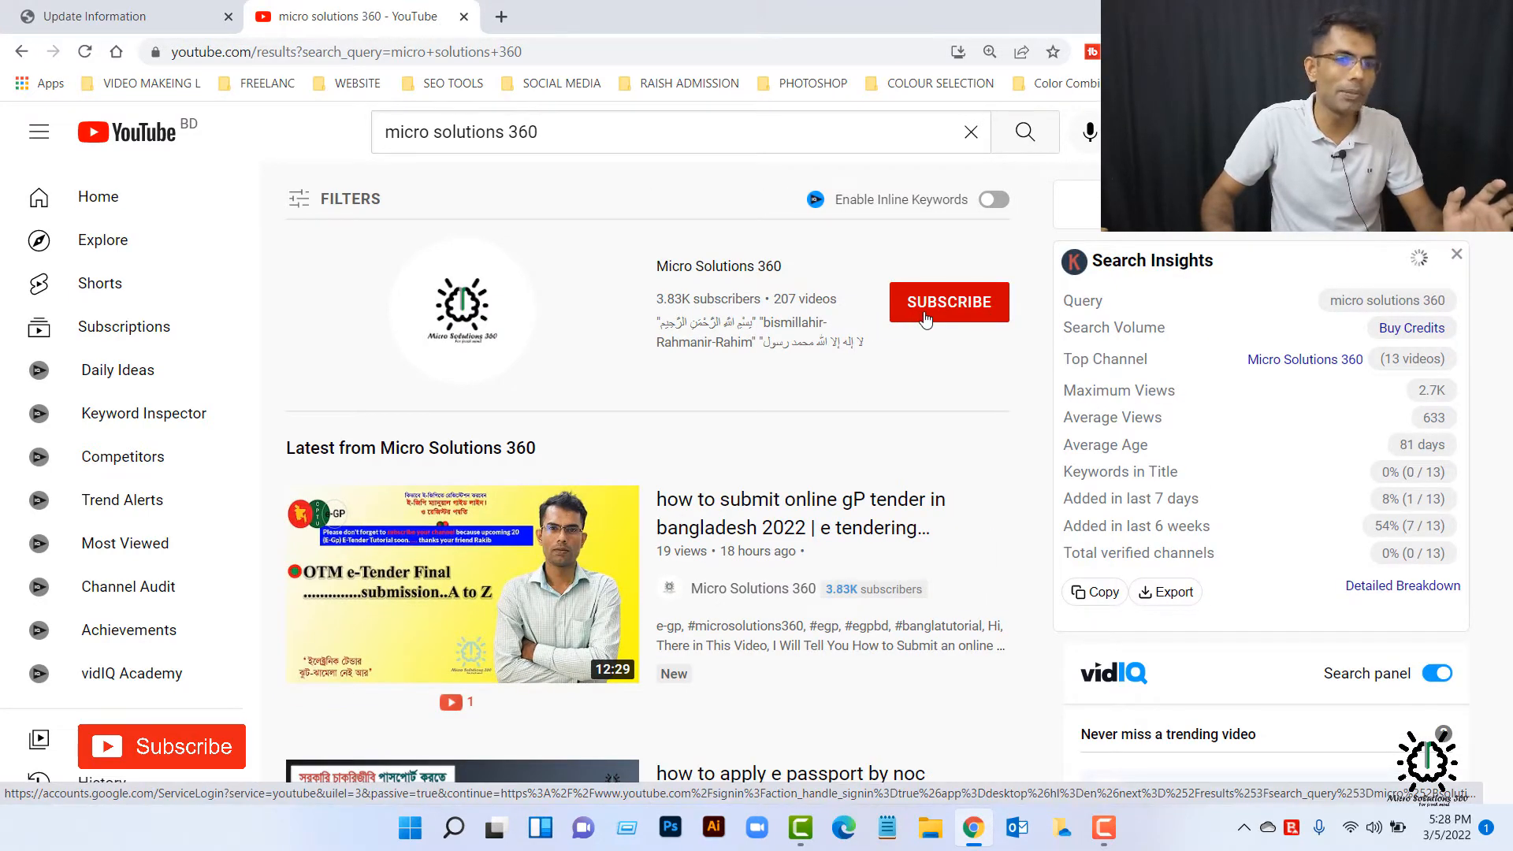
Step: Browse the playlists of the Micro Solutions 360 channel, view the full first Freelancing playlist, and close the YouTube page
{"action": "left_click", "coordinate": [720, 270]}
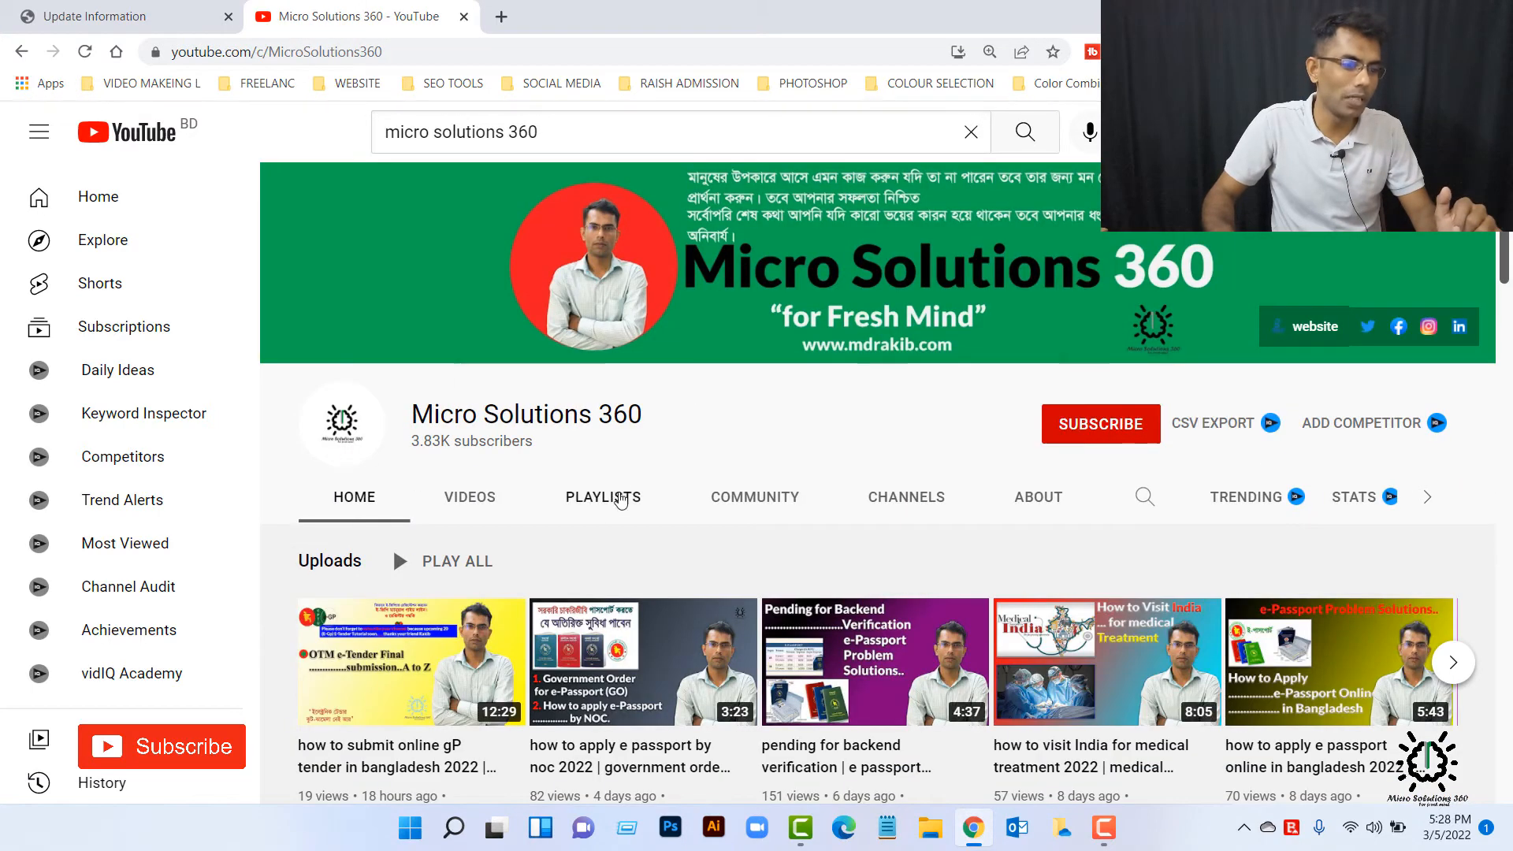
{"action": "left_click", "coordinate": [620, 498]}
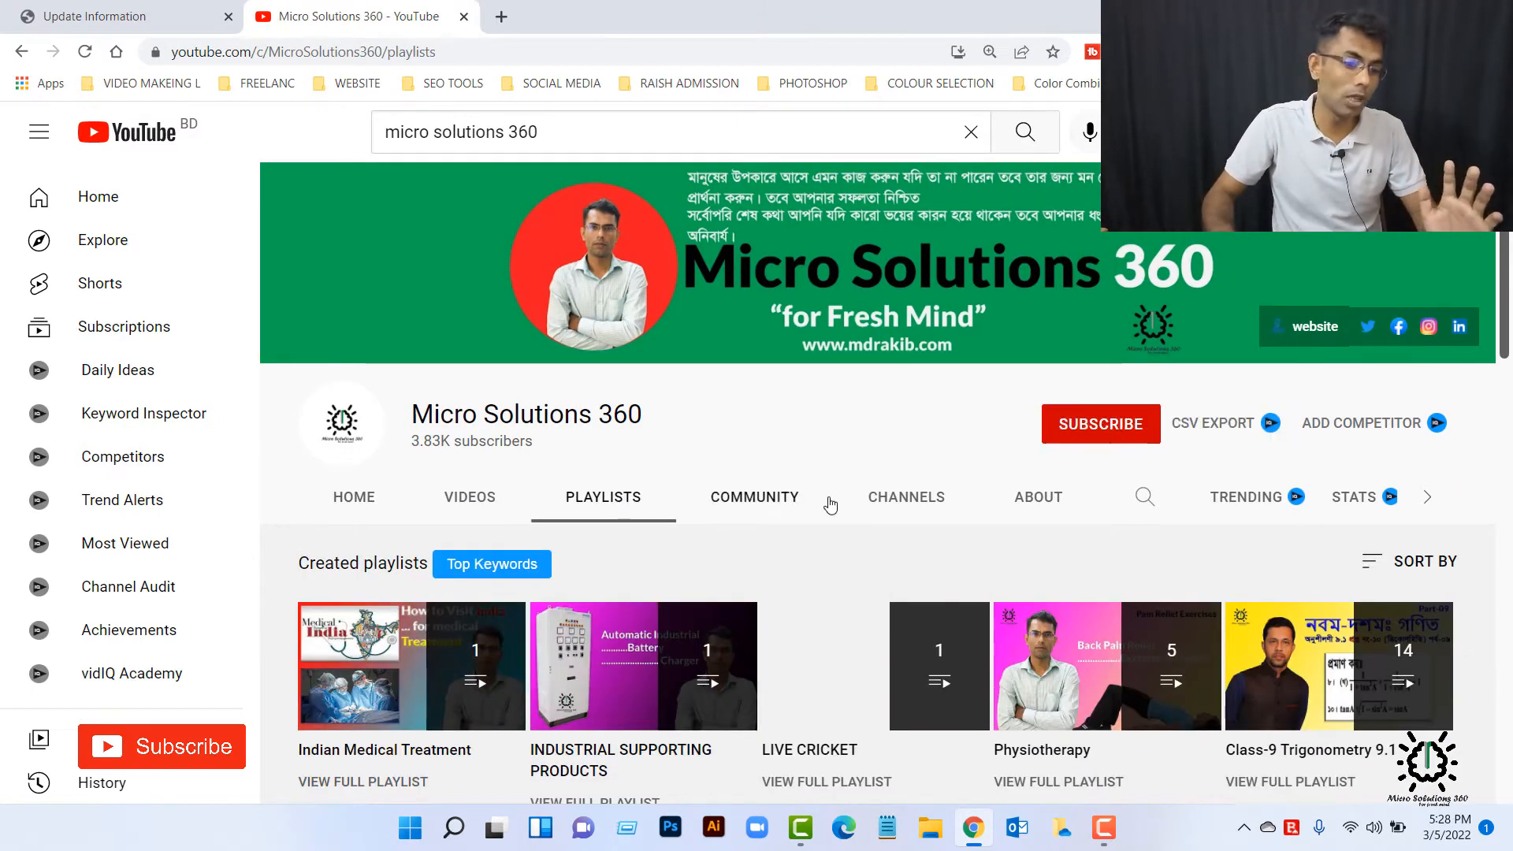
{"action": "scroll", "coordinate": [812, 512], "scroll_direction": "down", "scroll_amount": 2}
{"action": "scroll", "coordinate": [1103, 455], "scroll_direction": "down", "scroll_amount": 1}
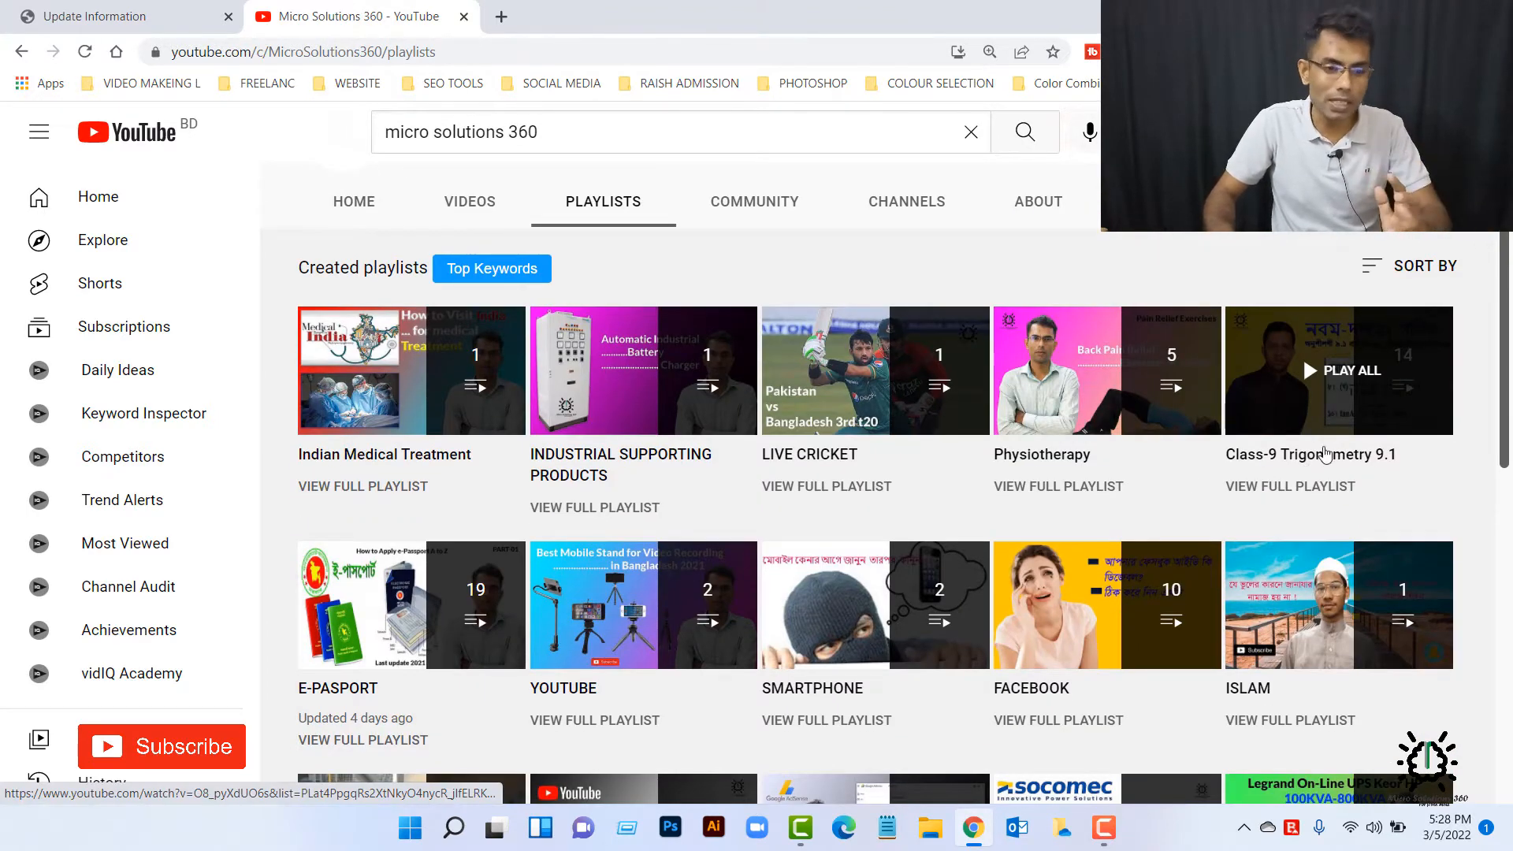
{"action": "scroll", "coordinate": [906, 410], "scroll_direction": "down", "scroll_amount": 2}
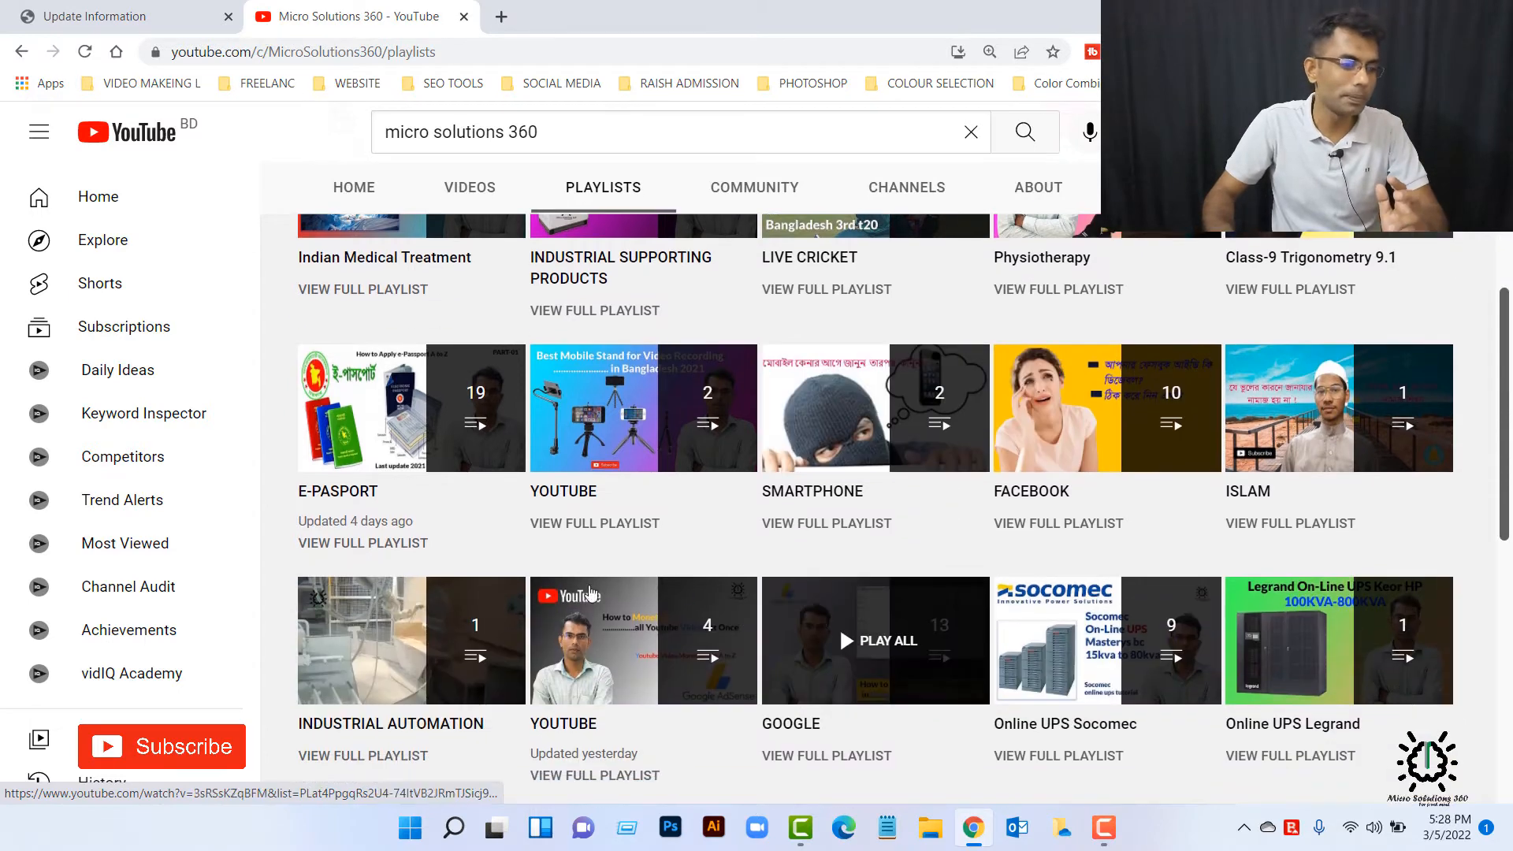
{"action": "scroll", "coordinate": [895, 555], "scroll_direction": "down", "scroll_amount": 1}
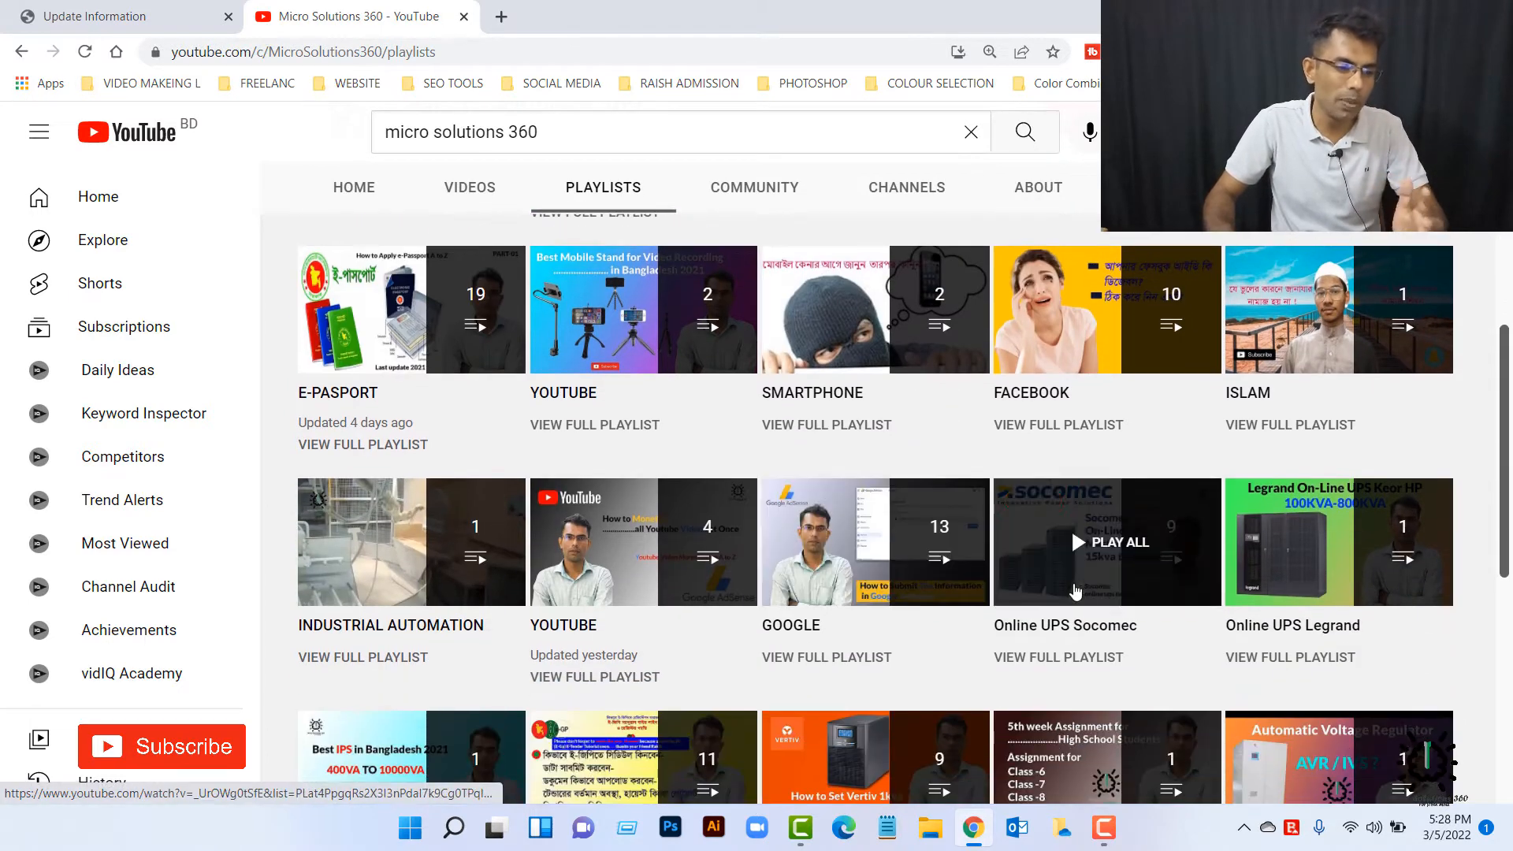
{"action": "scroll", "coordinate": [843, 607], "scroll_direction": "down", "scroll_amount": 4}
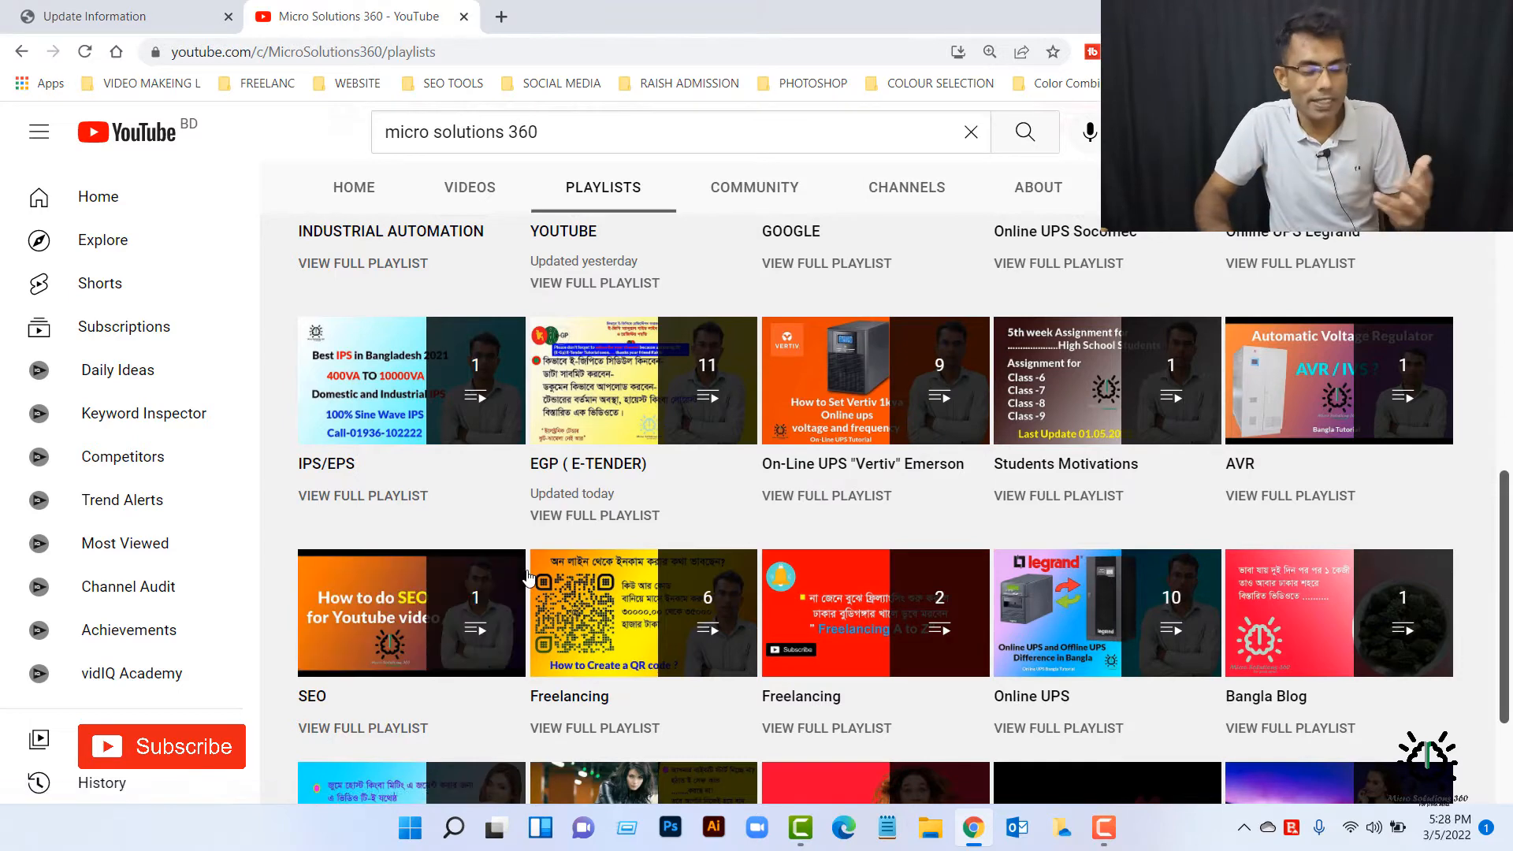
{"action": "scroll", "coordinate": [486, 664], "scroll_direction": "down", "scroll_amount": 1}
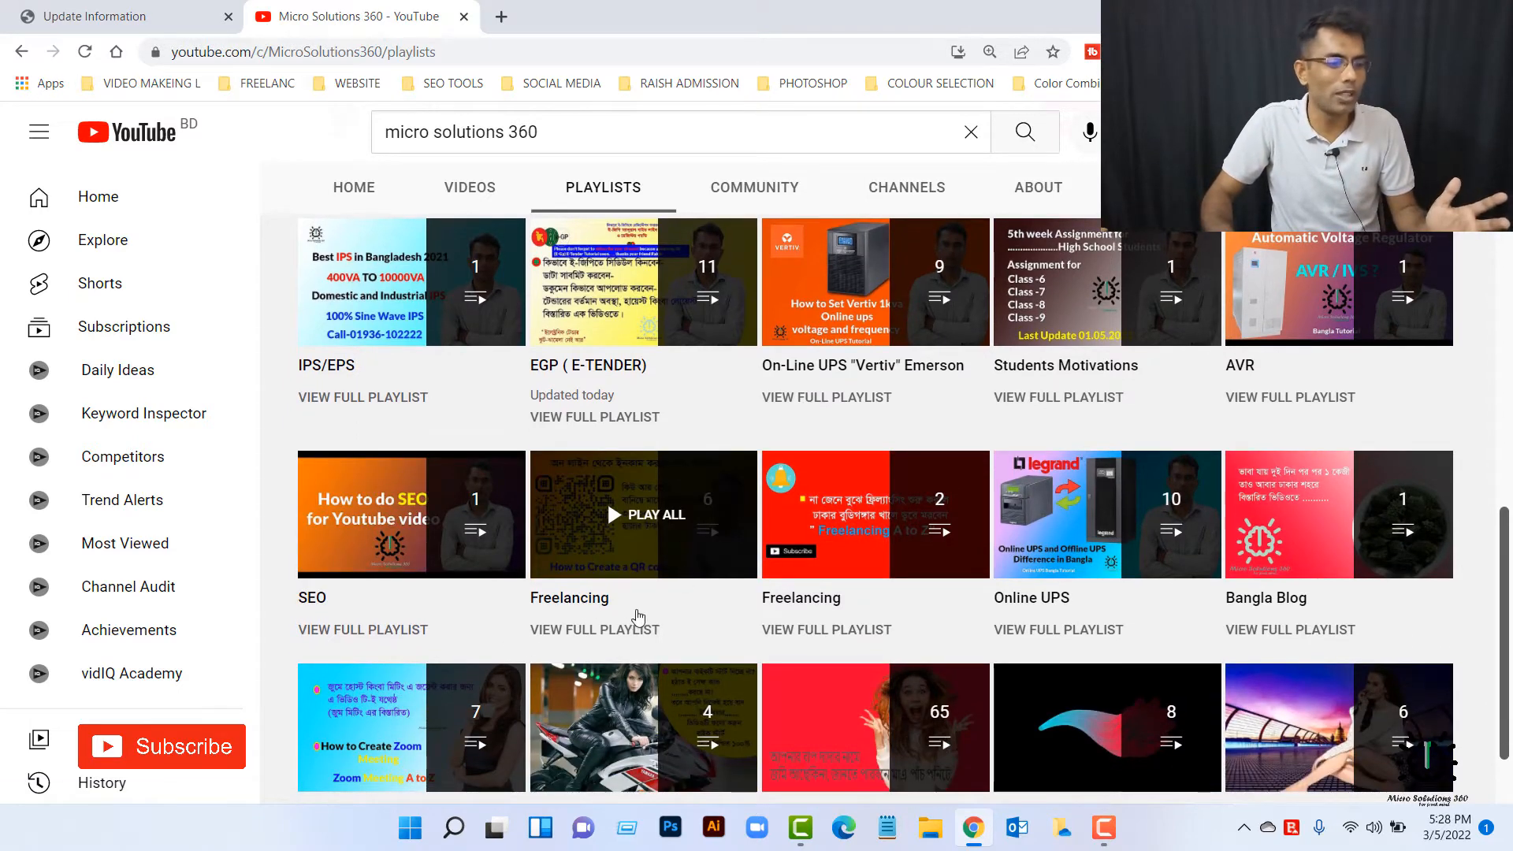
{"action": "left_click", "coordinate": [607, 628]}
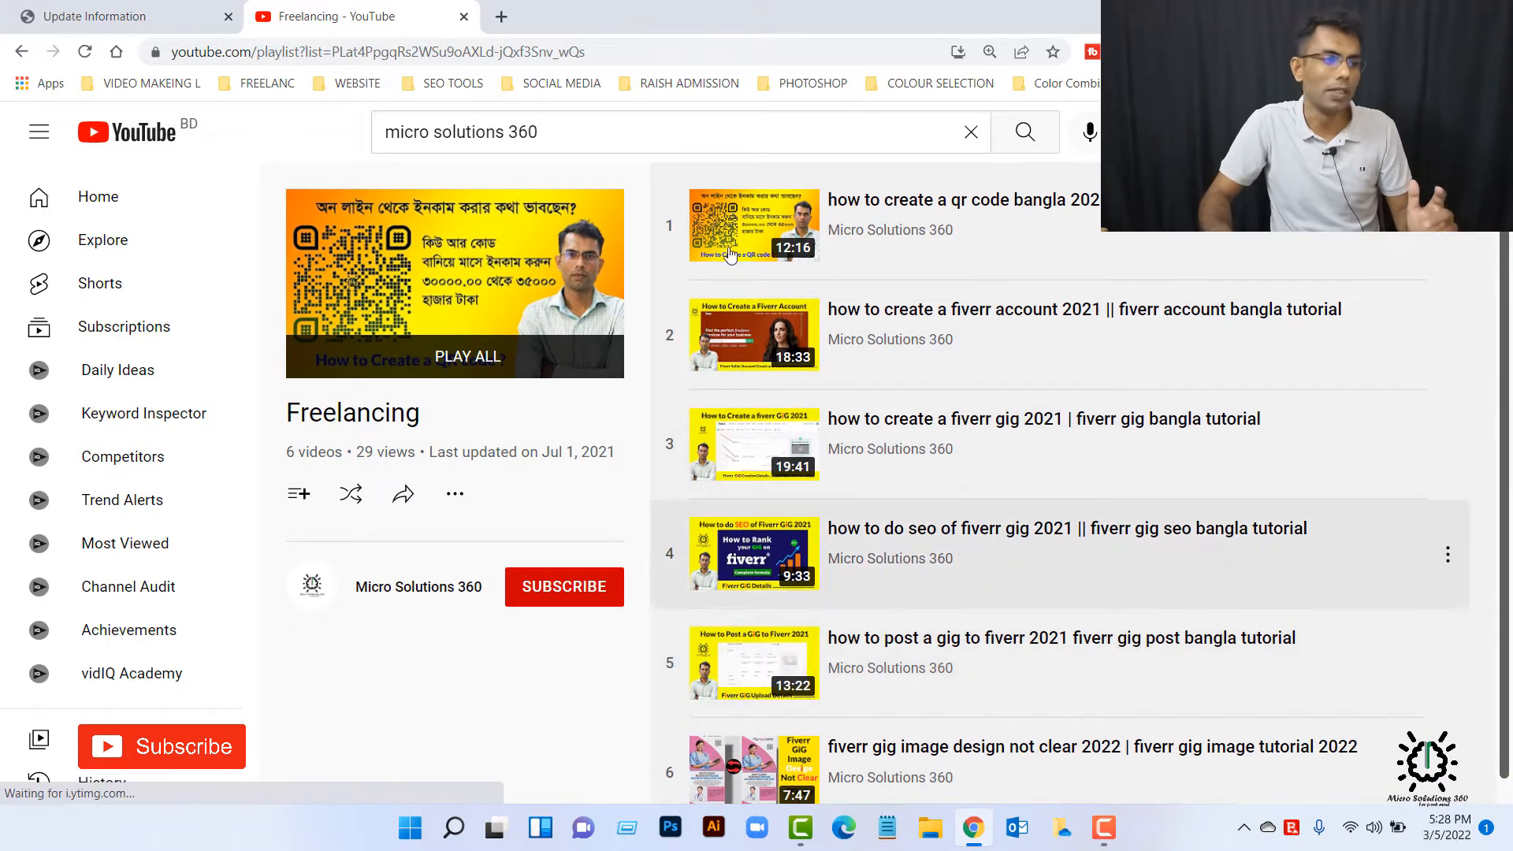
{"action": "left_click", "coordinate": [463, 17]}
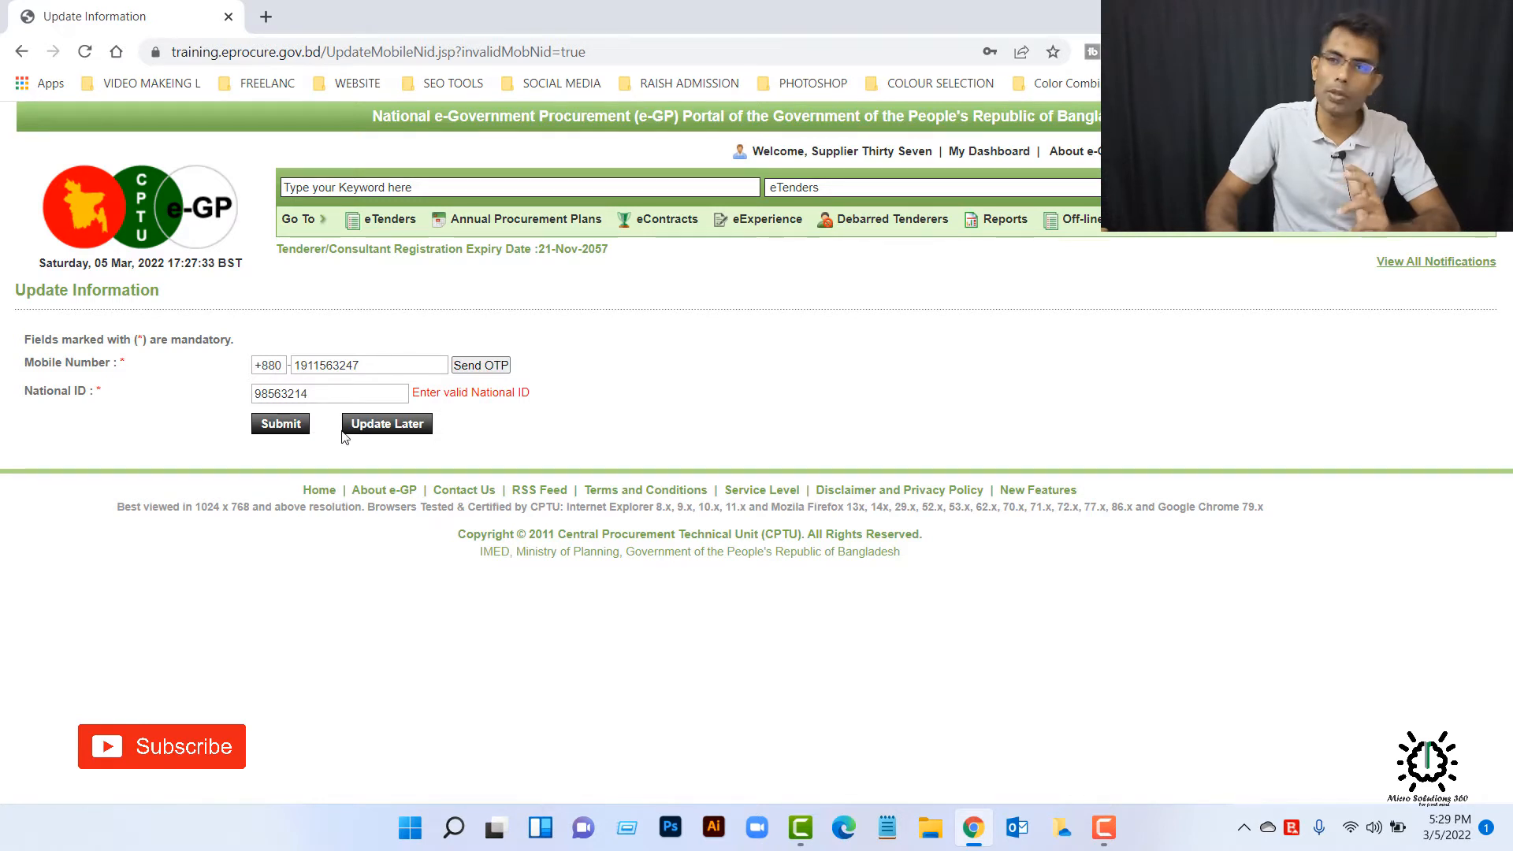
Step: Postpone the mobile and National ID update and open the dashboard of tender 81091 from the account's own tenders
{"action": "left_click", "coordinate": [388, 426]}
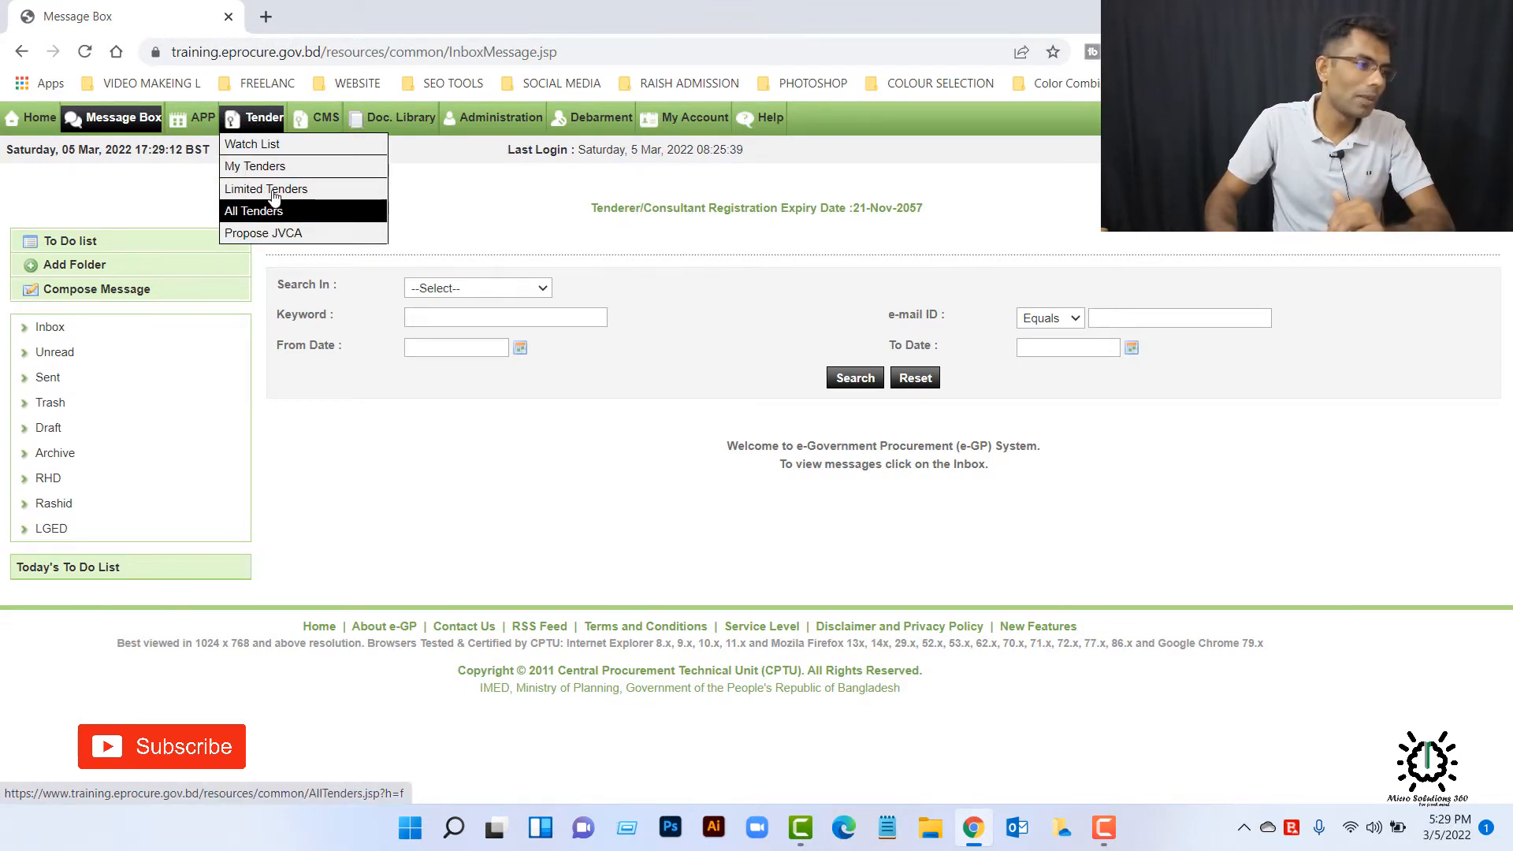
{"action": "left_click", "coordinate": [271, 171]}
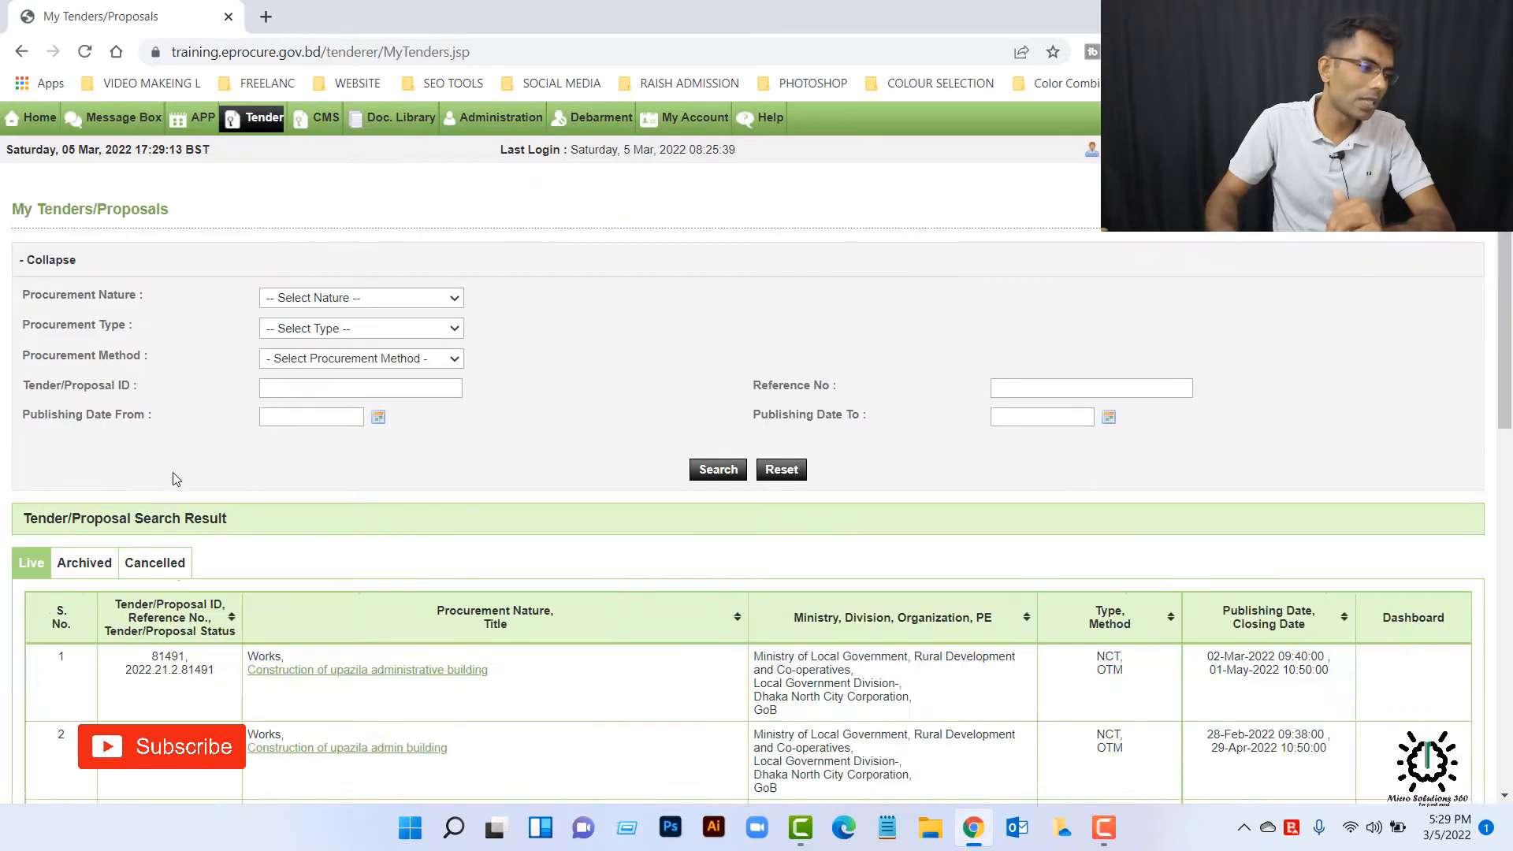
{"action": "scroll", "coordinate": [196, 454], "scroll_direction": "down", "scroll_amount": 5}
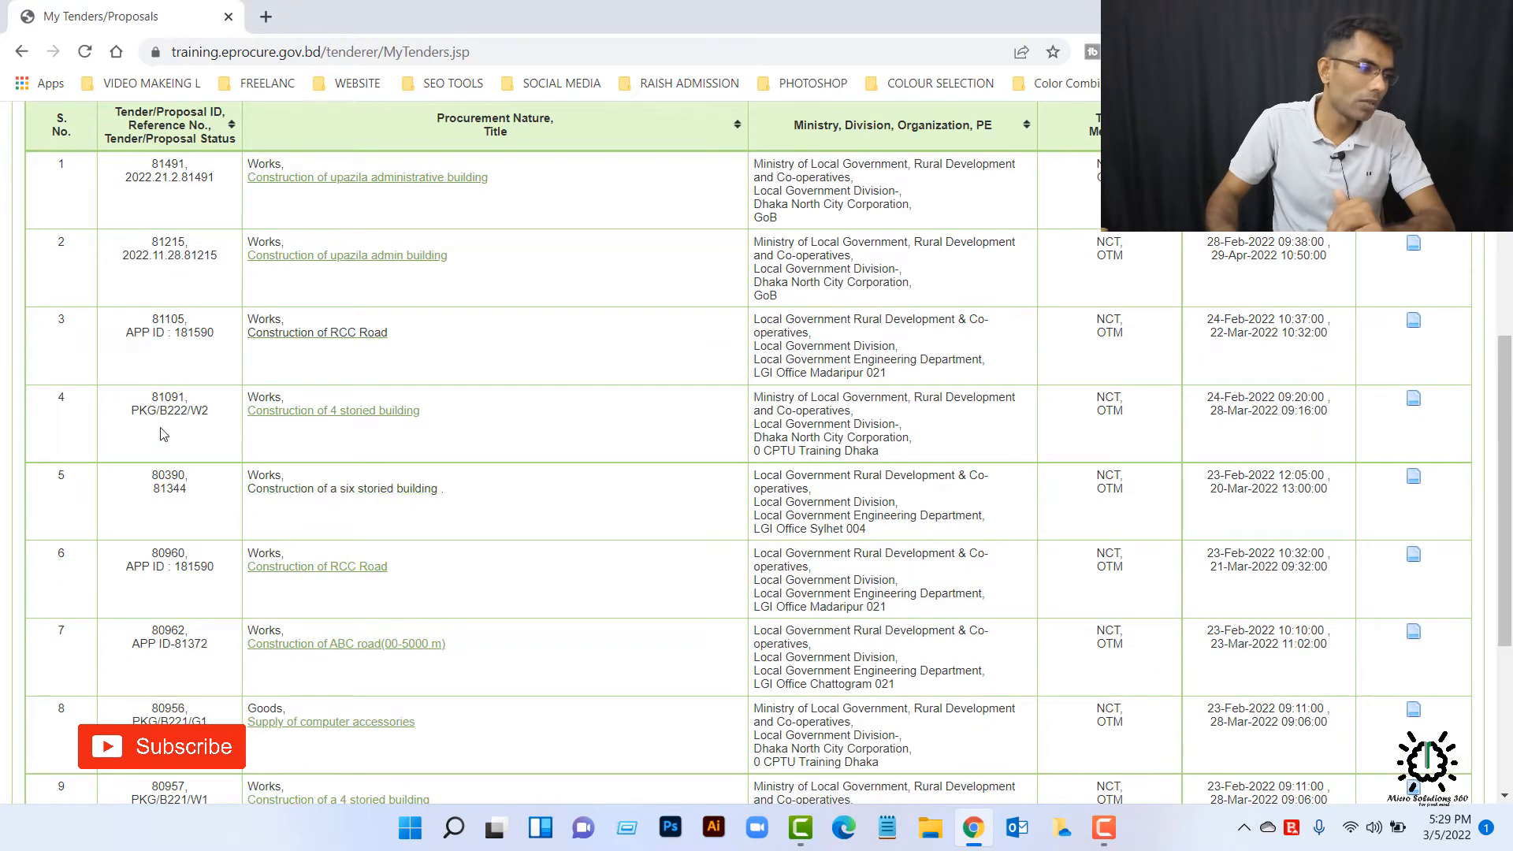
{"action": "left_click", "coordinate": [1413, 399]}
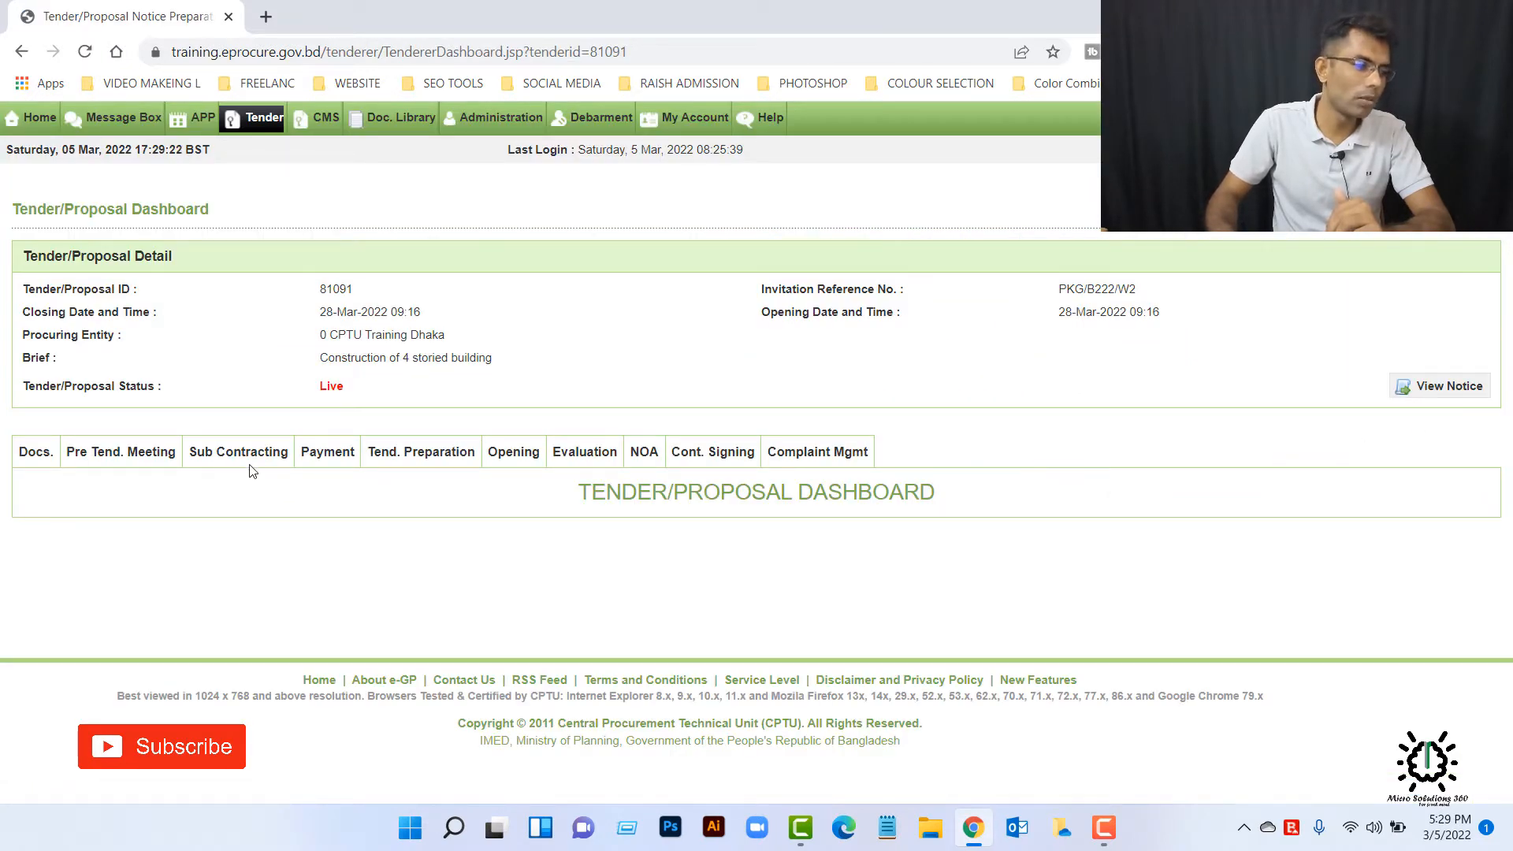
Step: Open the tender preparation section of tender 81091 and review its list of encrypted forms
{"action": "left_click", "coordinate": [438, 464]}
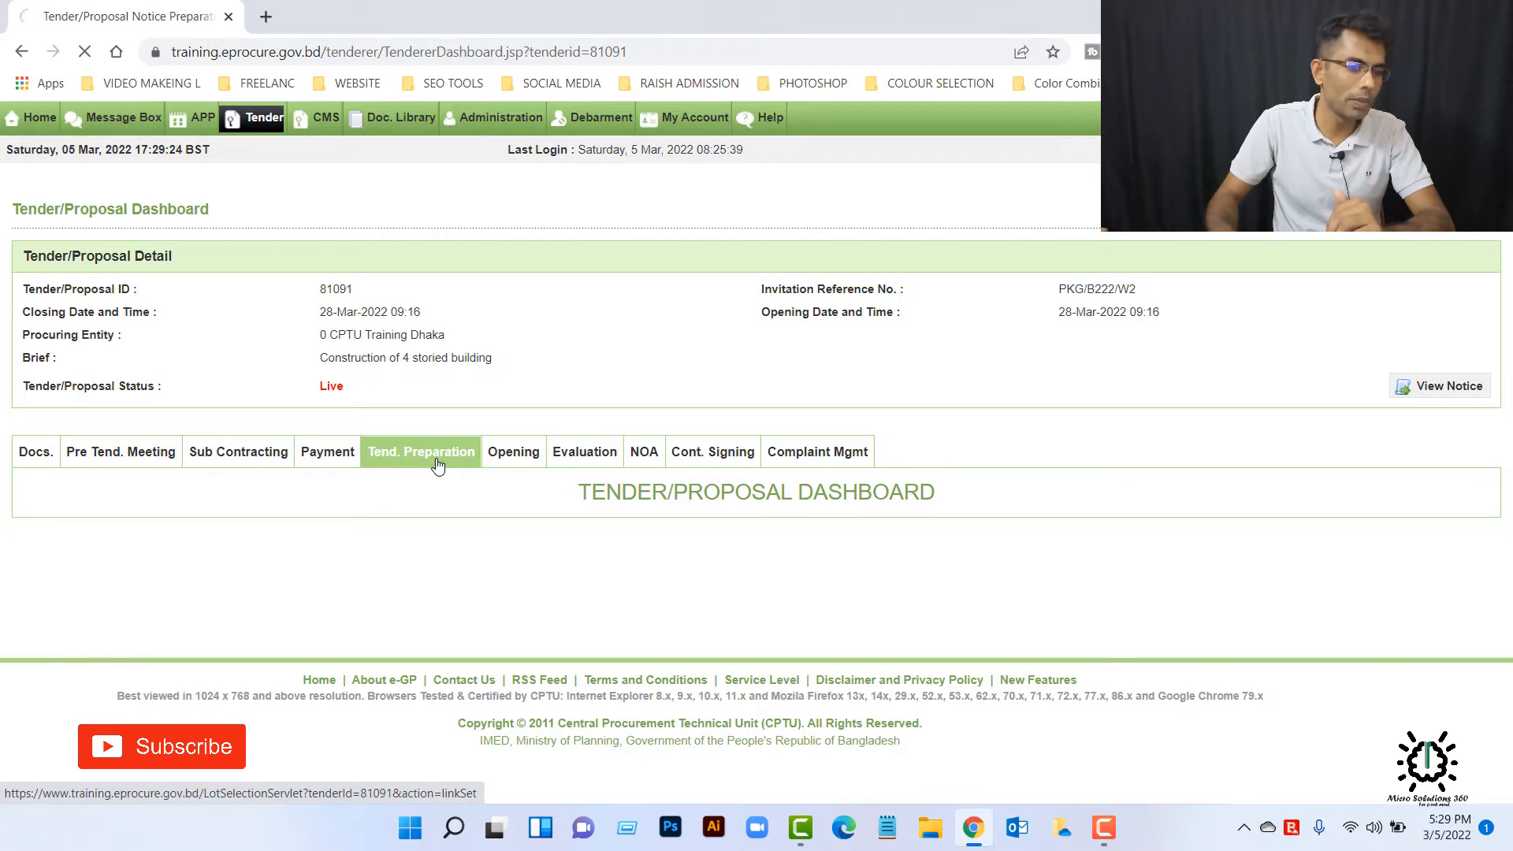
{"action": "scroll", "coordinate": [636, 454], "scroll_direction": "down", "scroll_amount": 4}
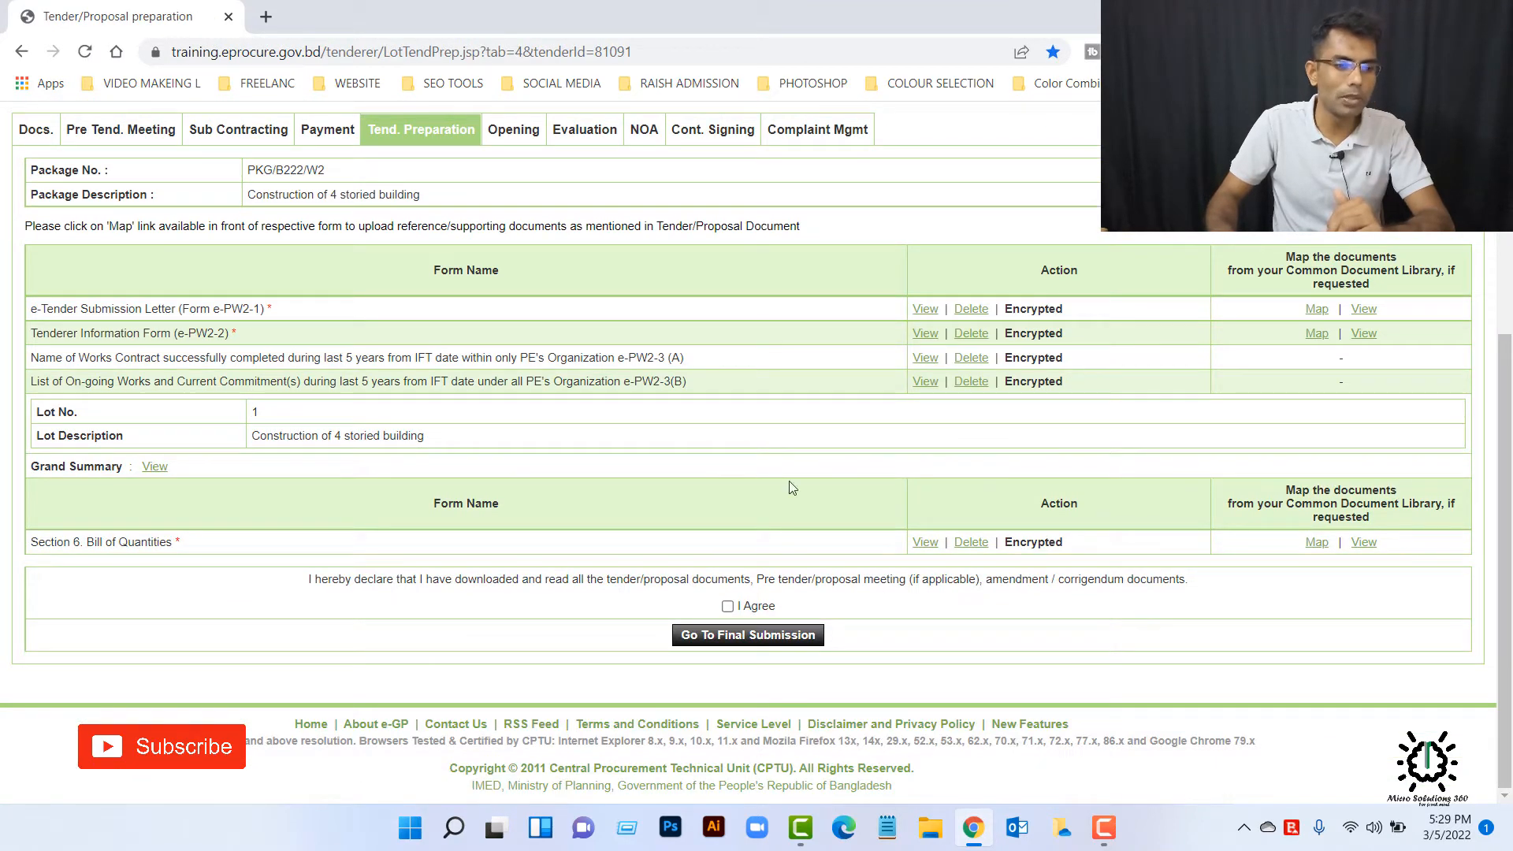
{"action": "scroll", "coordinate": [969, 498], "scroll_direction": "up", "scroll_amount": 3}
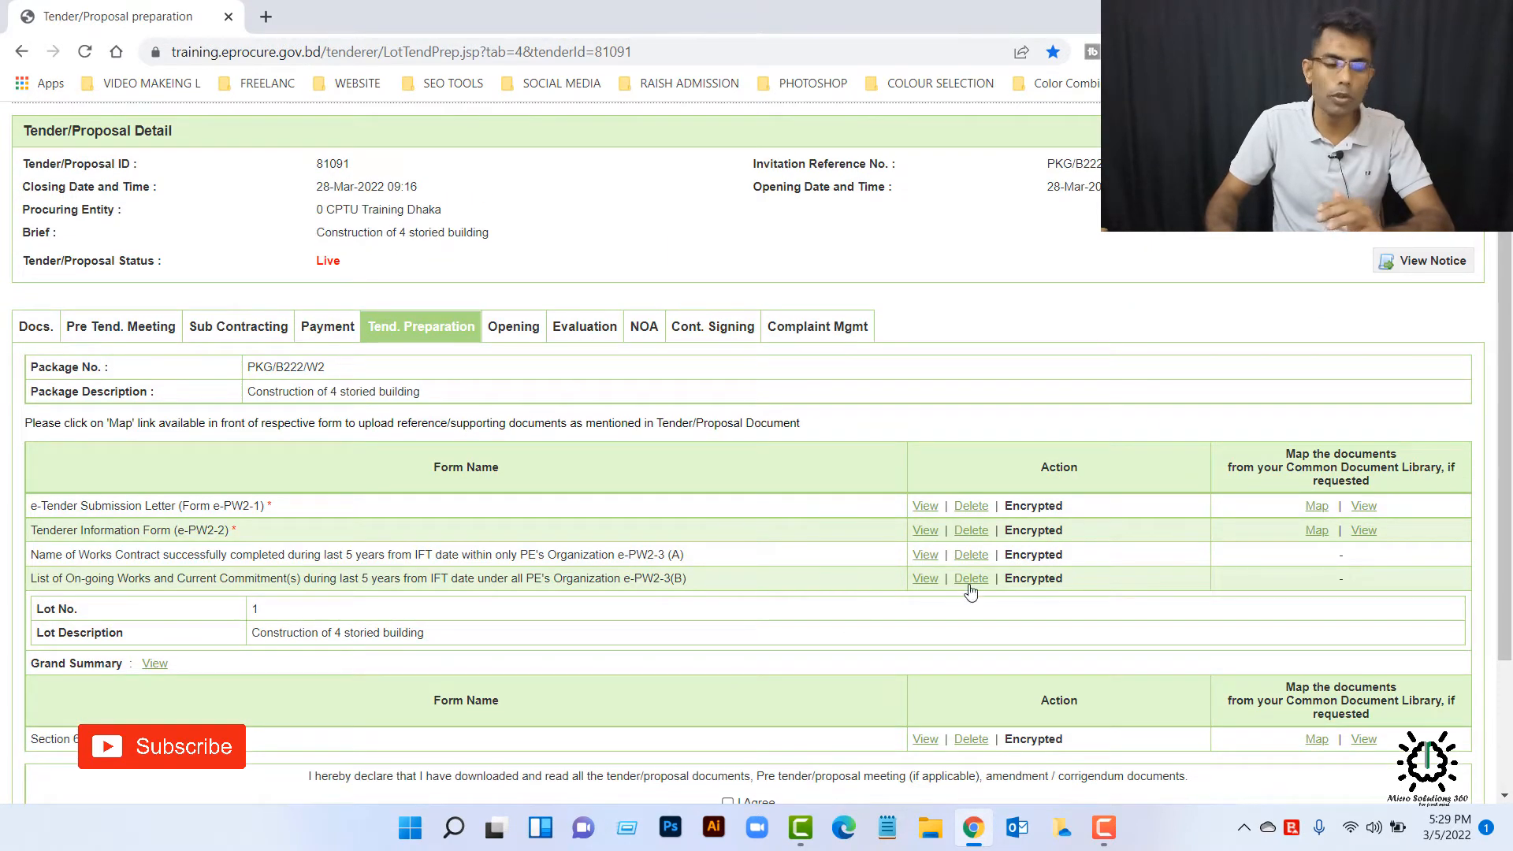
Step: Agree to the declaration on having read the tender documents and make the final submission of tender 81091
{"action": "scroll", "coordinate": [1026, 561], "scroll_direction": "down", "scroll_amount": 3}
{"action": "left_click", "coordinate": [727, 607]}
{"action": "left_click", "coordinate": [753, 637]}
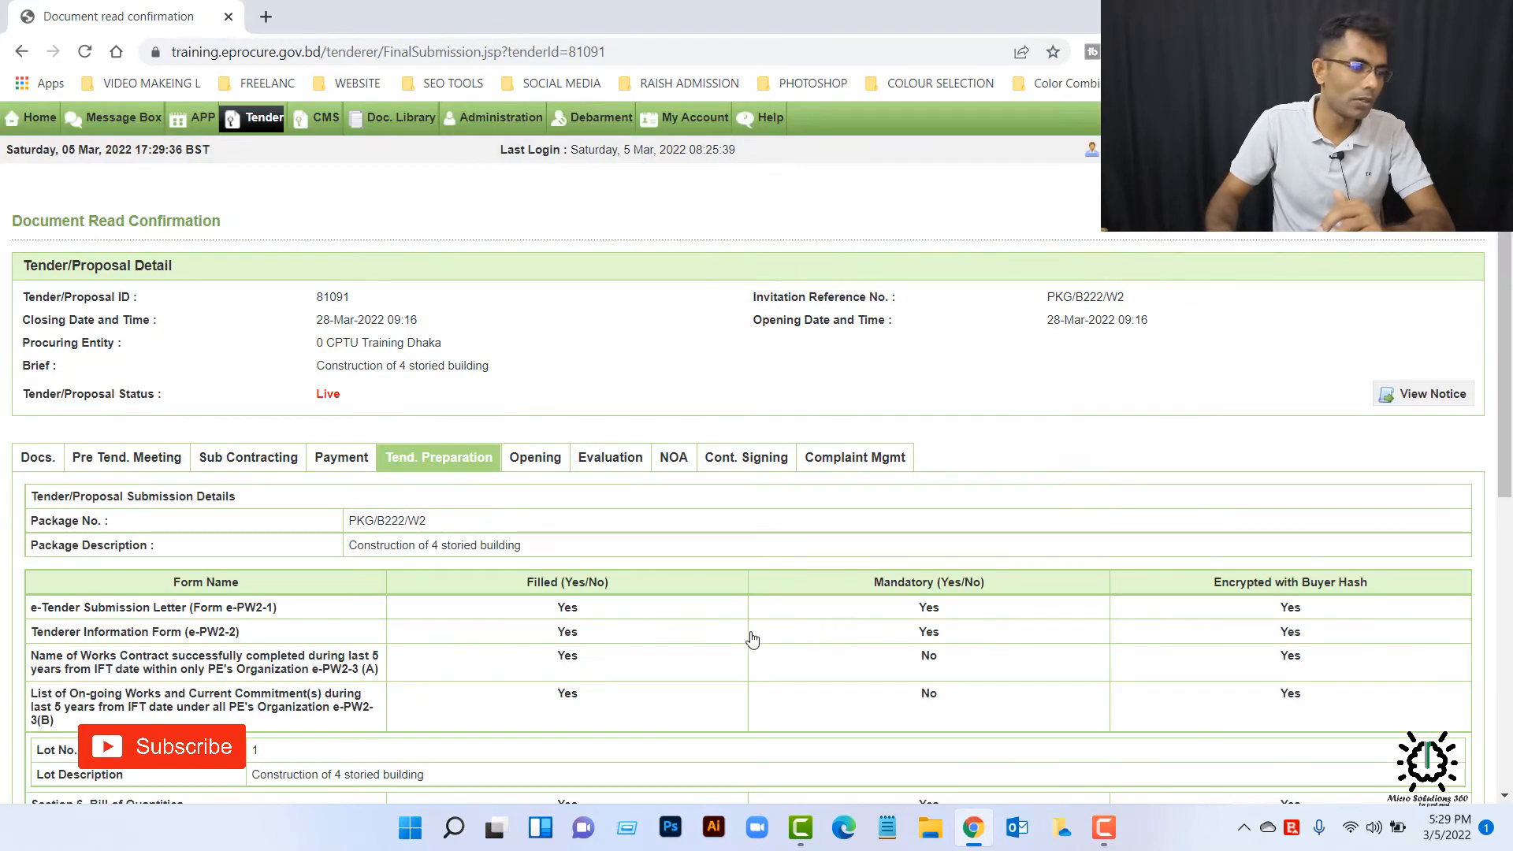
{"action": "scroll", "coordinate": [749, 635], "scroll_direction": "down", "scroll_amount": 7}
{"action": "left_click", "coordinate": [769, 664]}
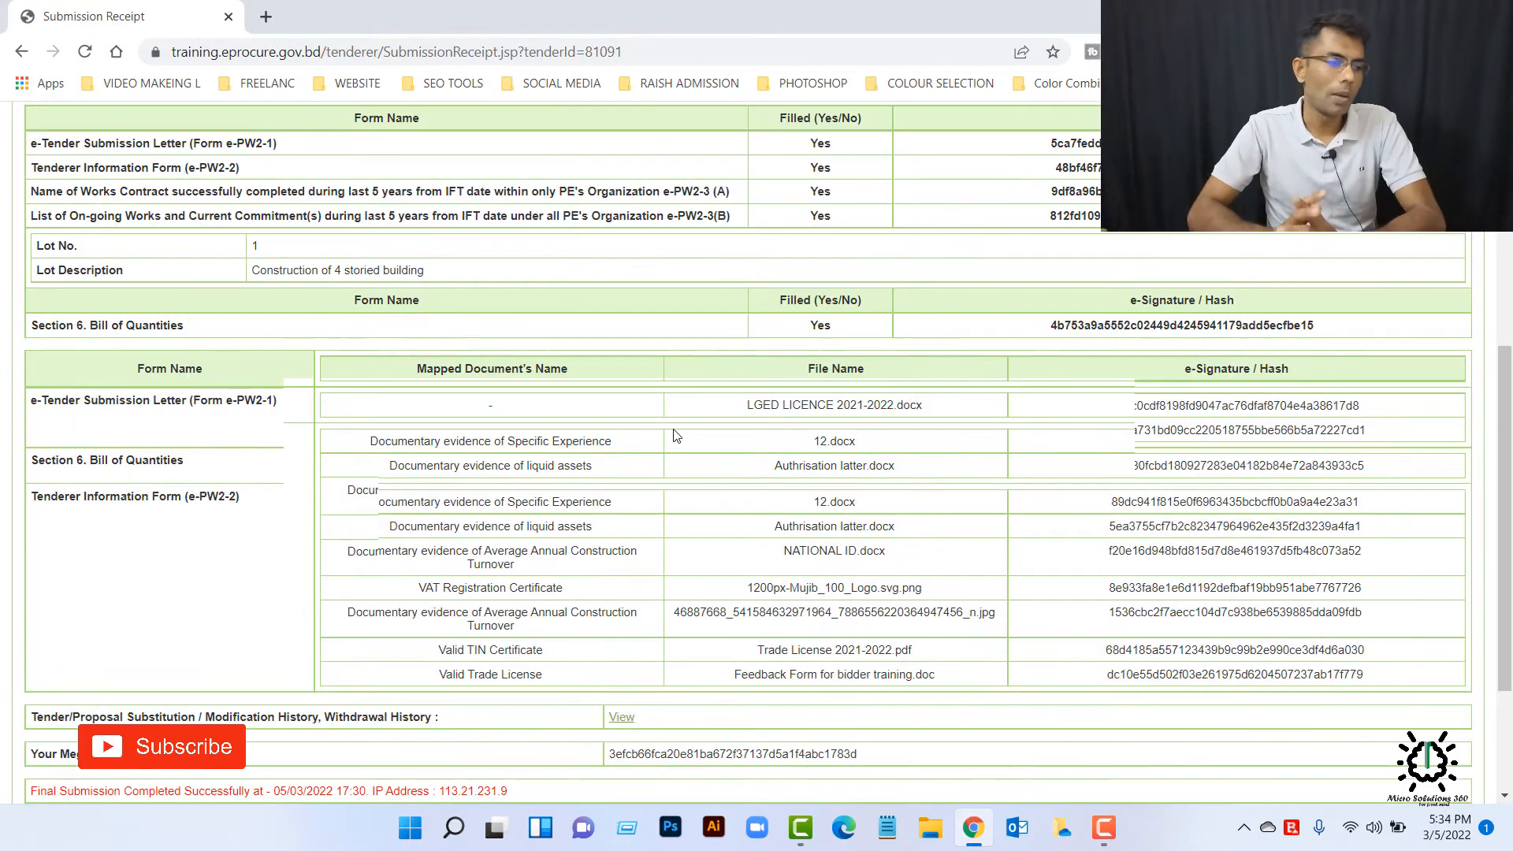
Step: Review the submission receipt's forms and mapped documents, look at the tender withdrawal form, and return to the tender dashboard
{"action": "scroll", "coordinate": [520, 428], "scroll_direction": "up", "scroll_amount": 2}
{"action": "scroll", "coordinate": [520, 428], "scroll_direction": "up", "scroll_amount": 3}
{"action": "scroll", "coordinate": [579, 380], "scroll_direction": "down", "scroll_amount": 6}
{"action": "scroll", "coordinate": [552, 421], "scroll_direction": "up", "scroll_amount": 6}
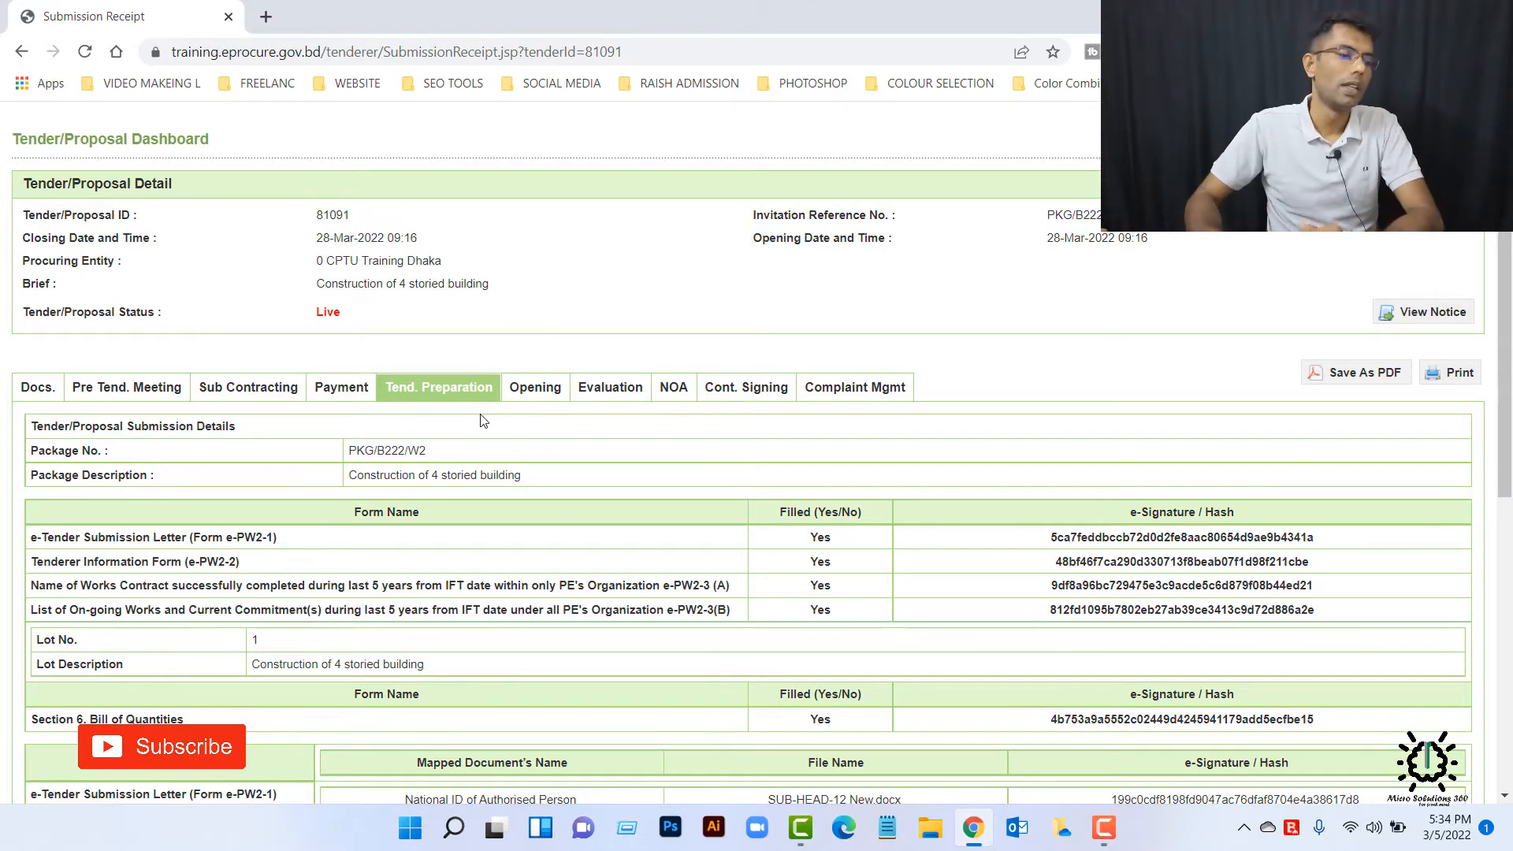
{"action": "scroll", "coordinate": [573, 475], "scroll_direction": "down", "scroll_amount": 3}
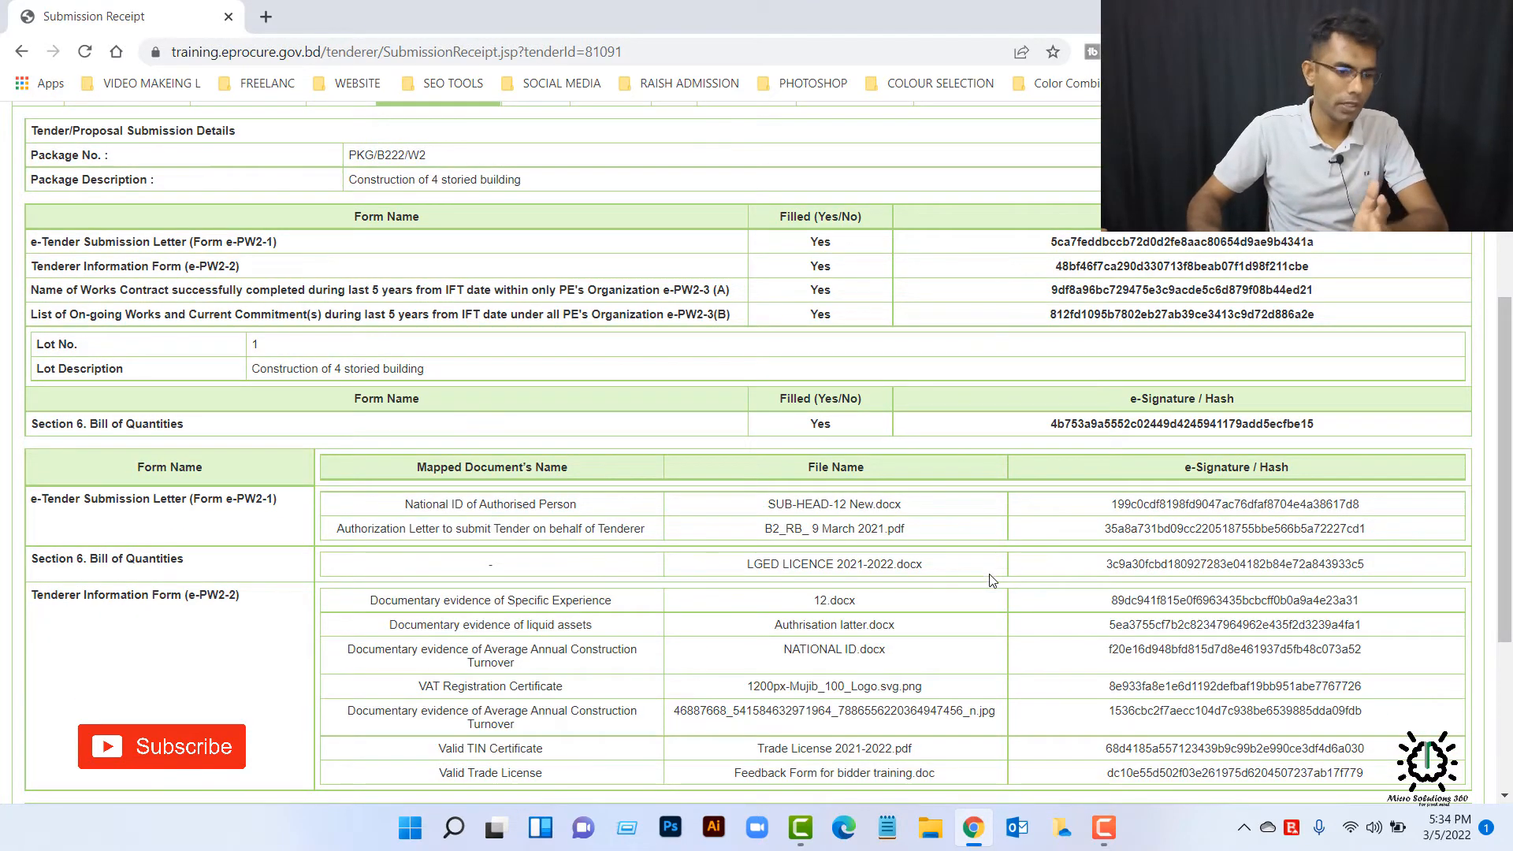
{"action": "scroll", "coordinate": [934, 657], "scroll_direction": "down", "scroll_amount": 3}
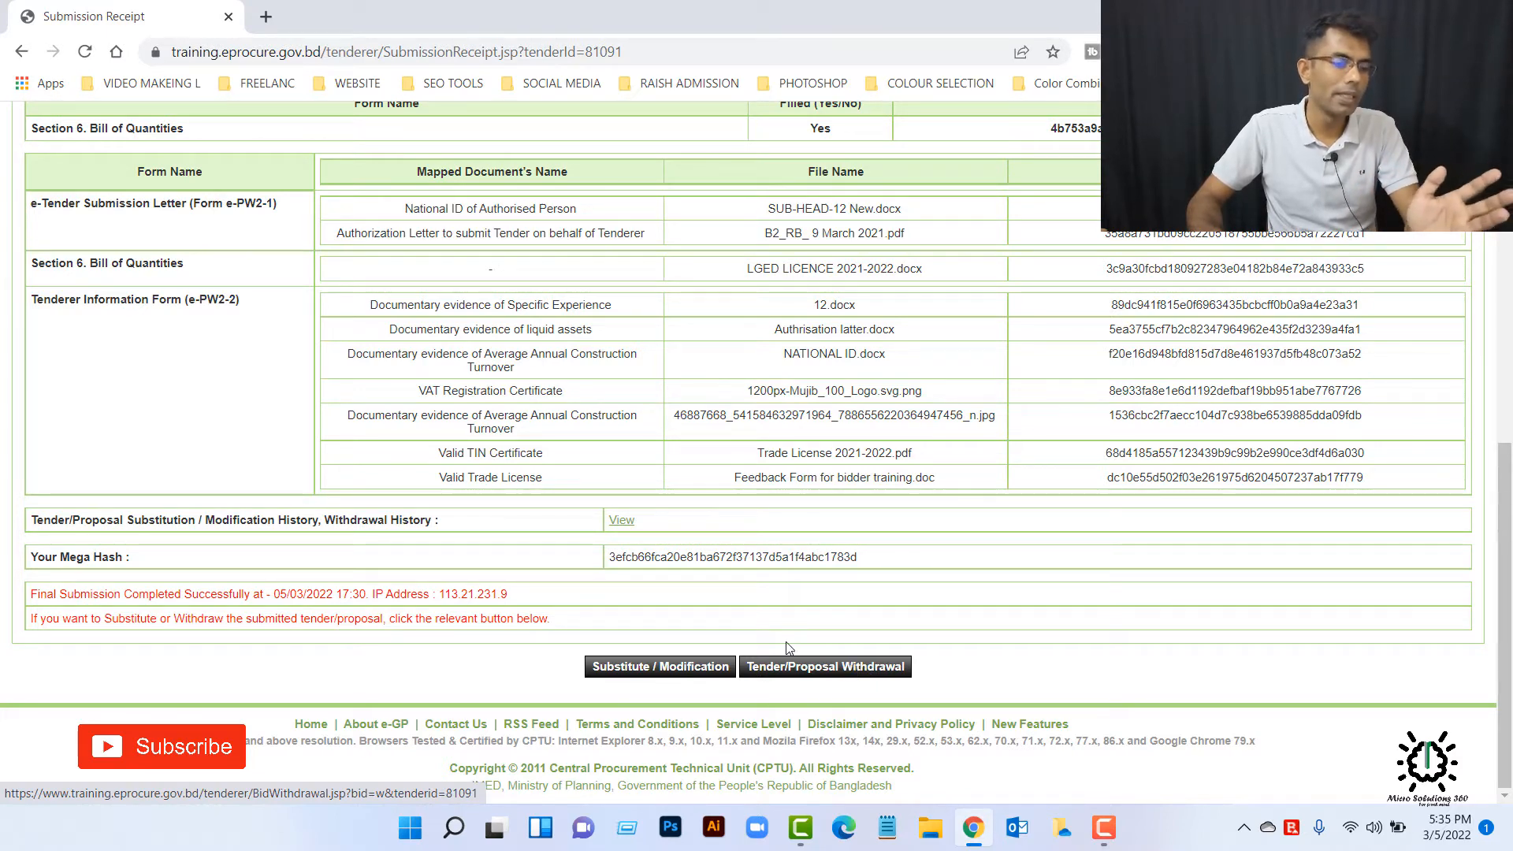
{"action": "left_click", "coordinate": [824, 668]}
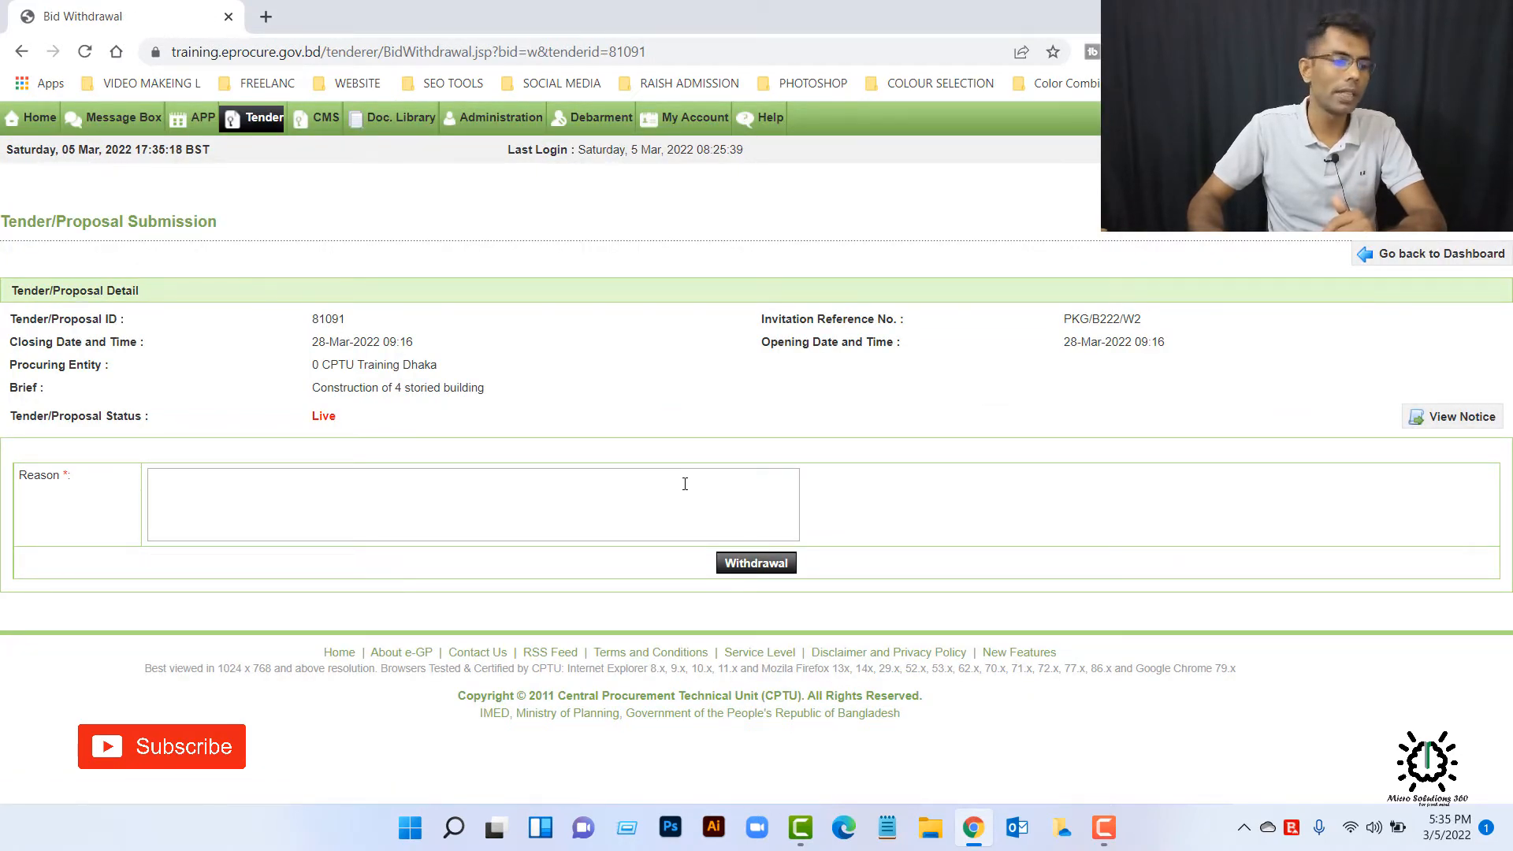
{"action": "left_click", "coordinate": [1443, 263]}
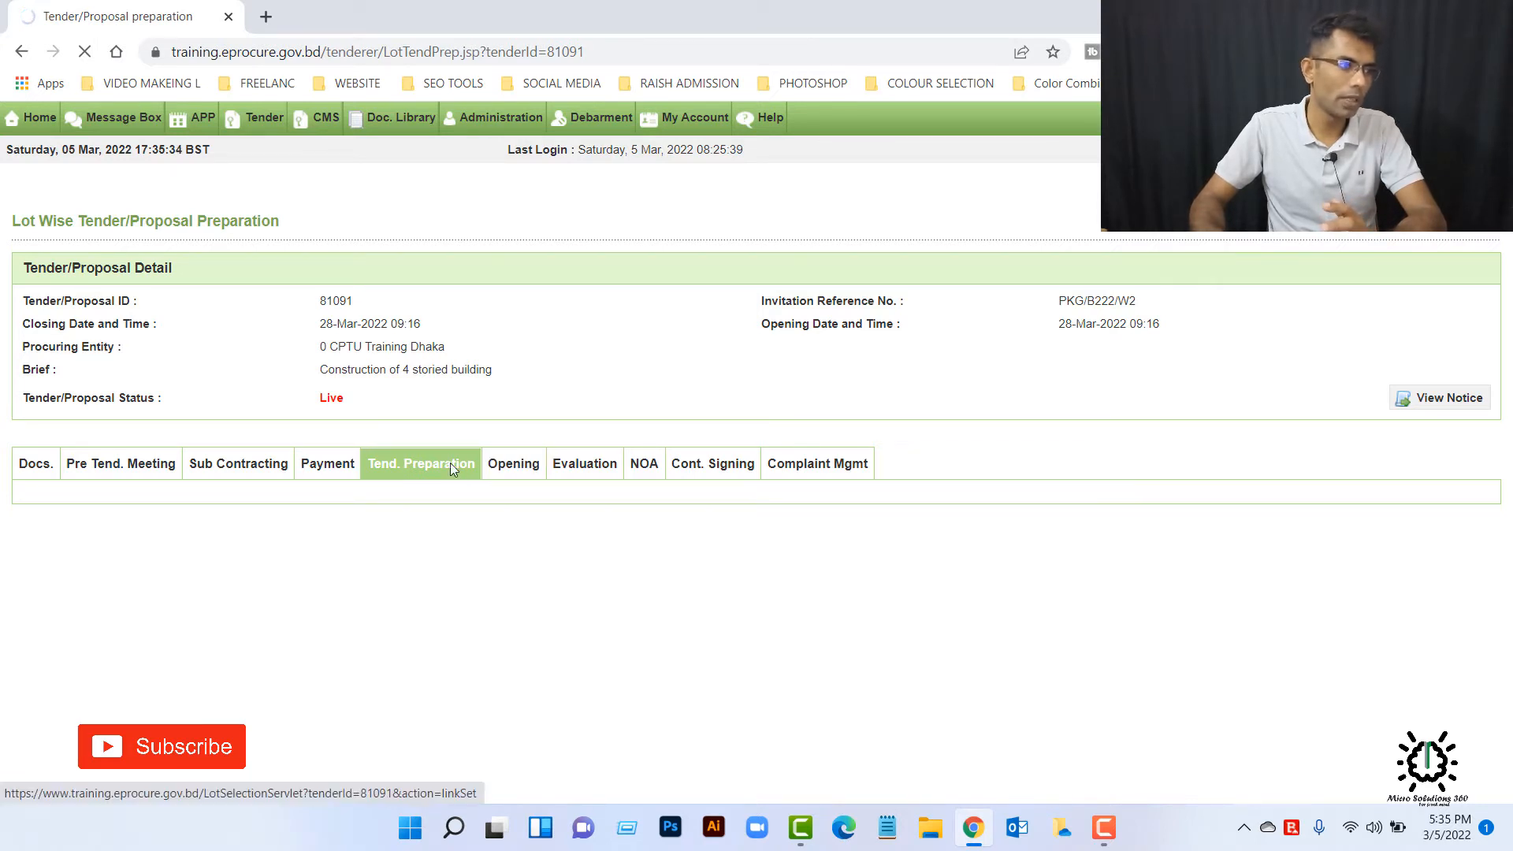
Step: Search Google for "modify price" in a new tab to get the wording for the modification reason
{"action": "left_click", "coordinate": [276, 22]}
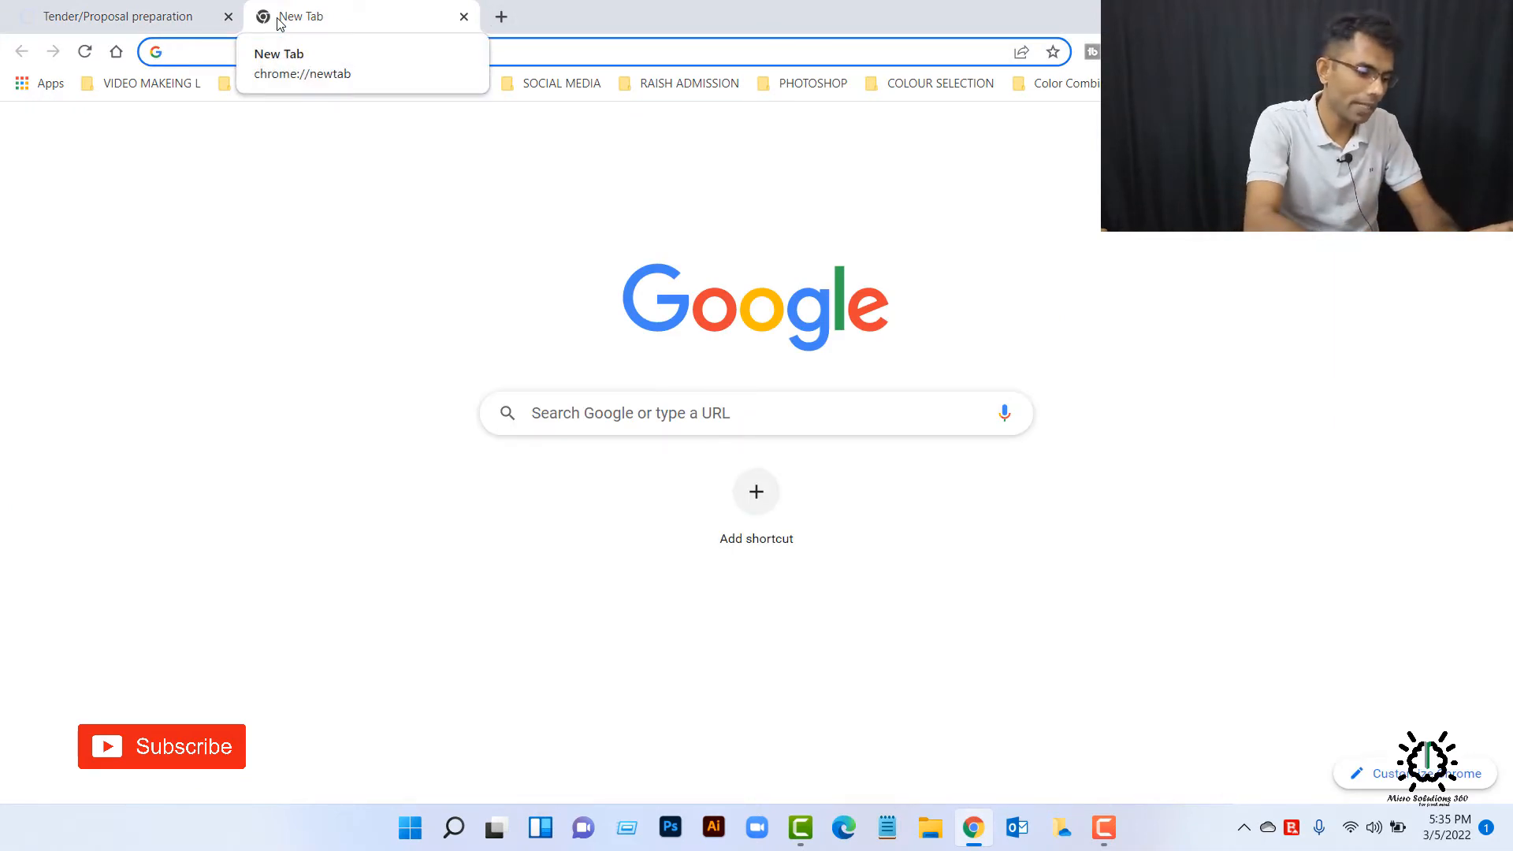
{"action": "type", "text": "pri"}
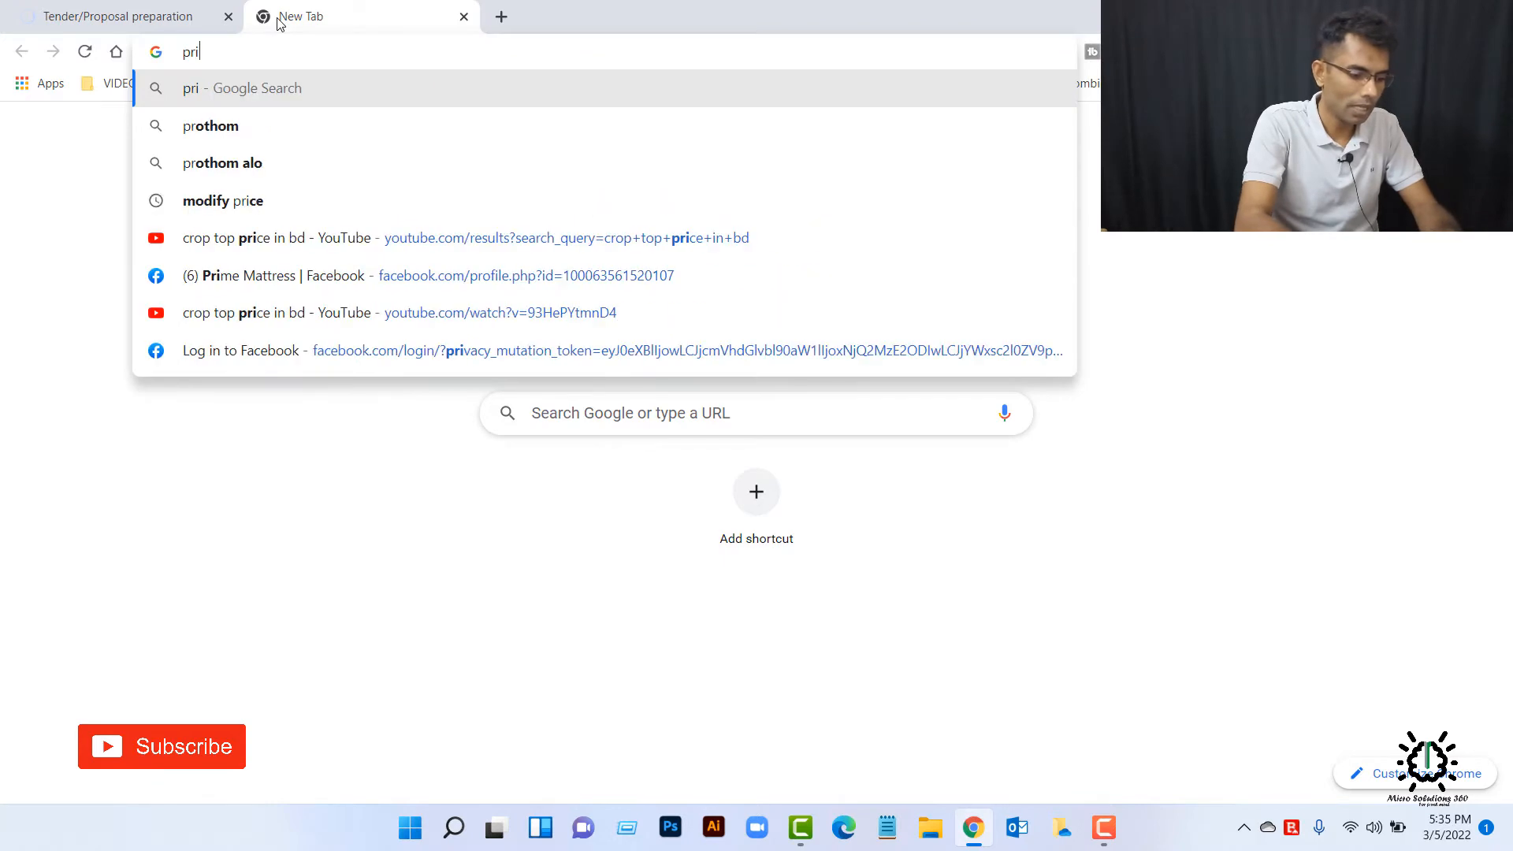
{"action": "type", "text": "ce"}
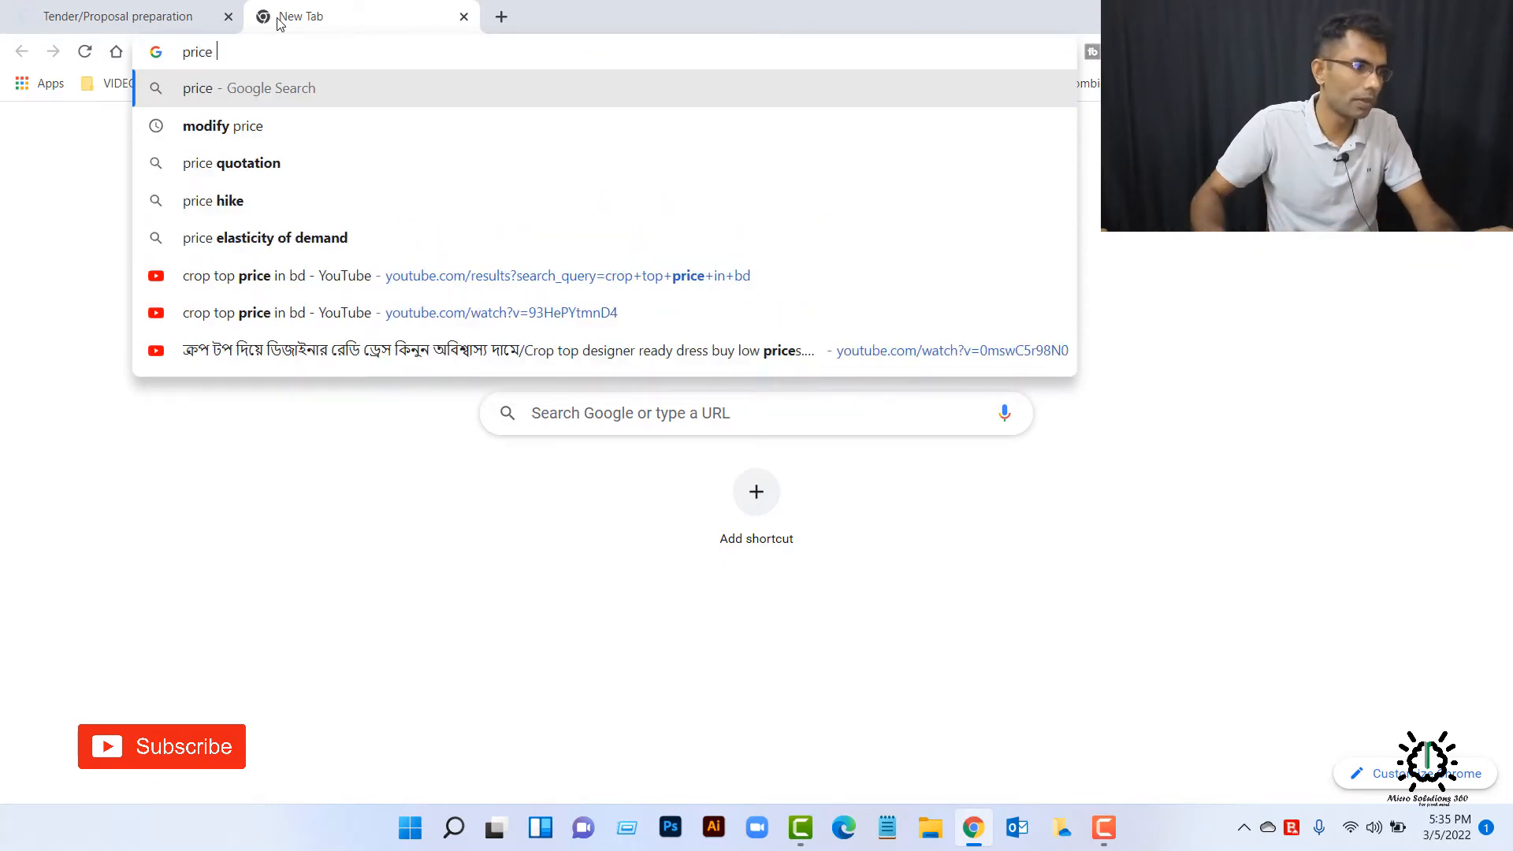
{"action": "left_click", "coordinate": [230, 126]}
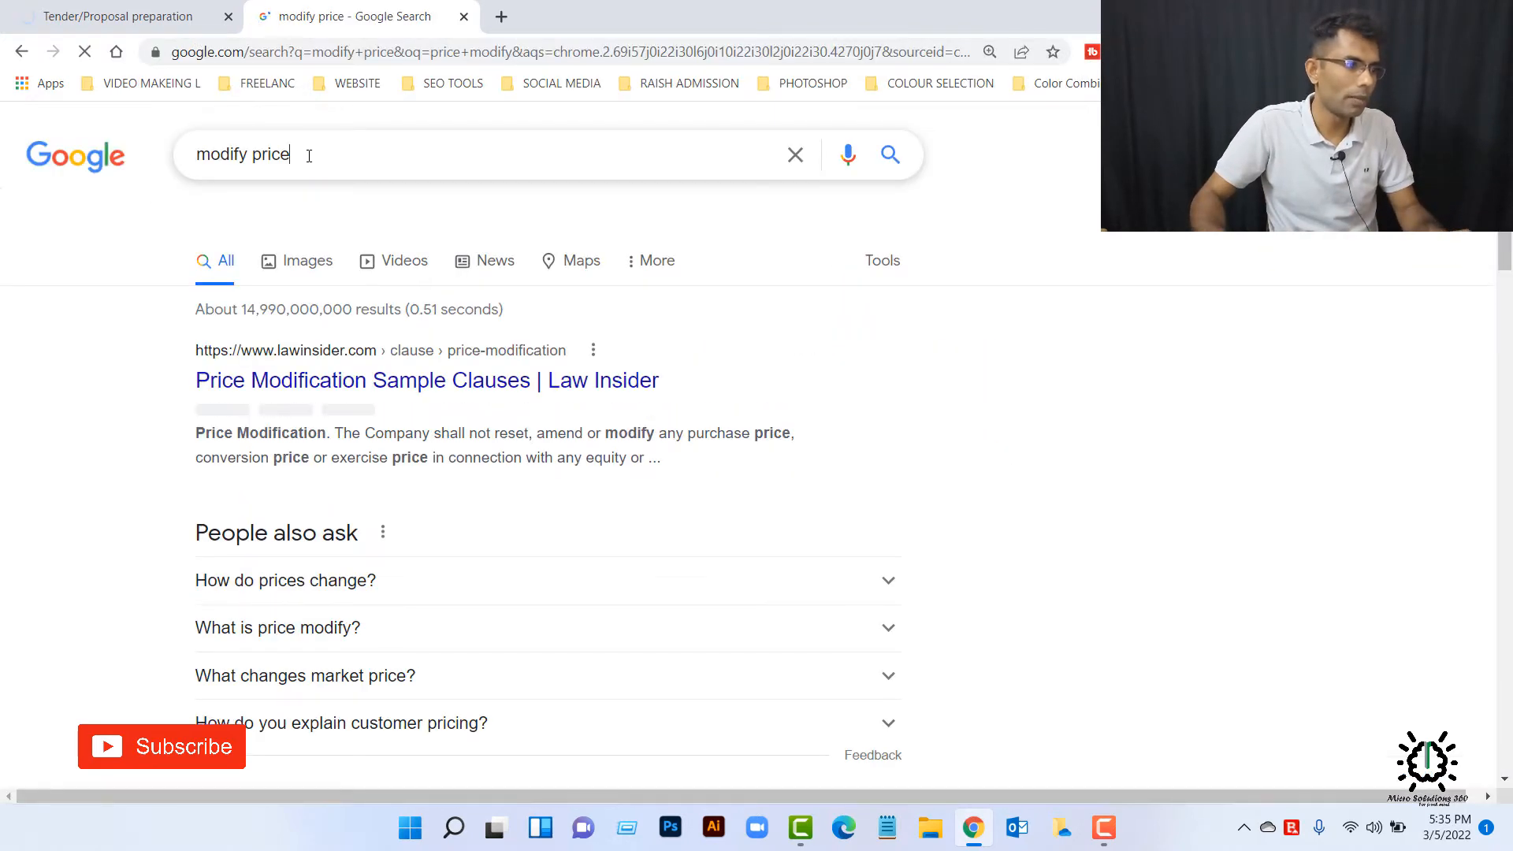
Step: Return to the tender page and request substitution/modification of the submitted tender with the reason "modify price"
{"action": "left_click", "coordinate": [107, 14]}
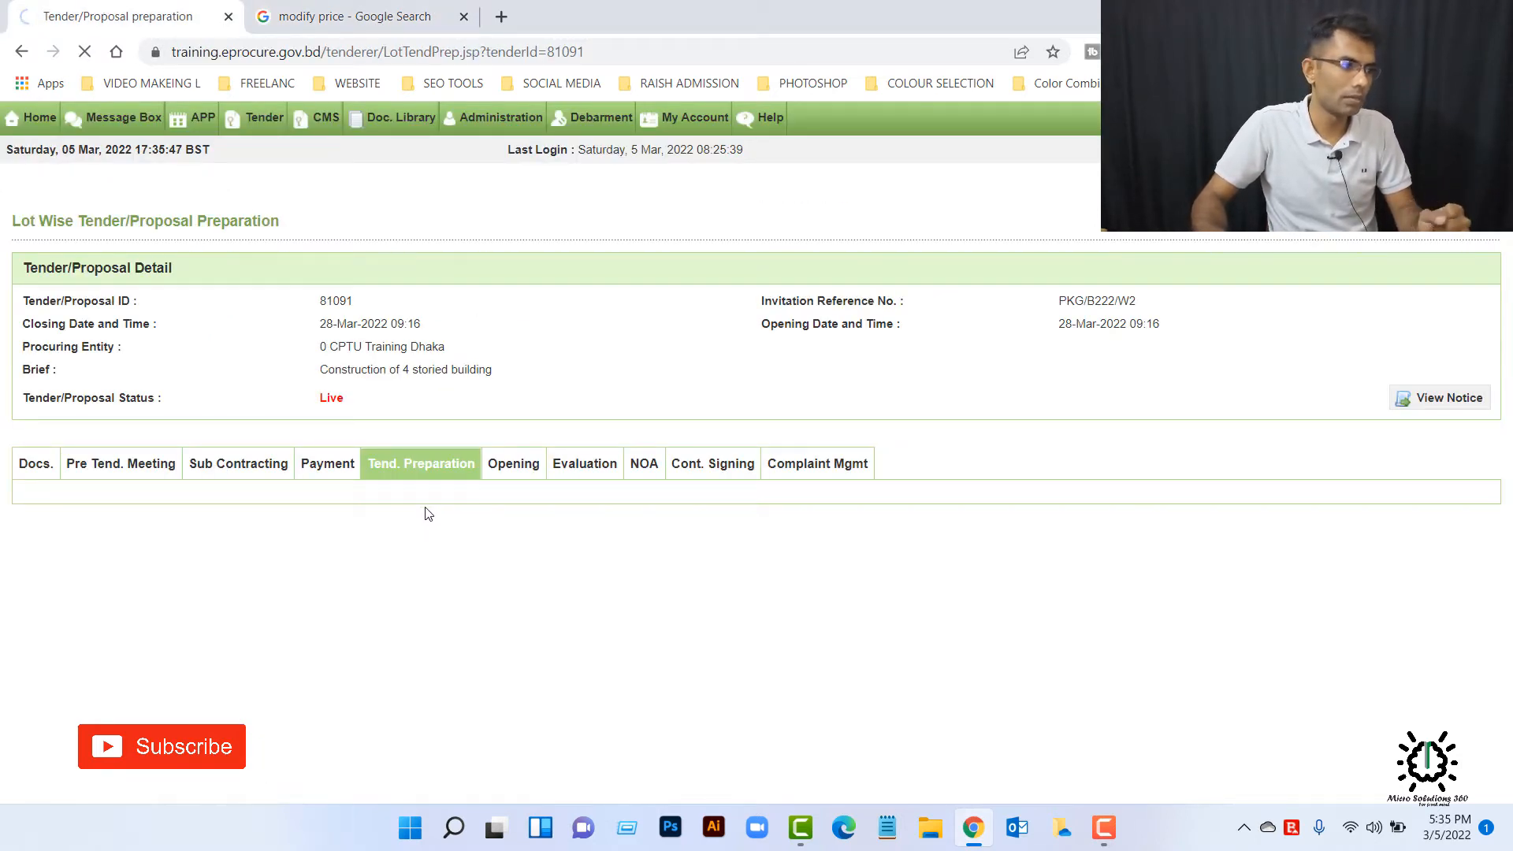
{"action": "scroll", "coordinate": [410, 464], "scroll_direction": "down", "scroll_amount": 9}
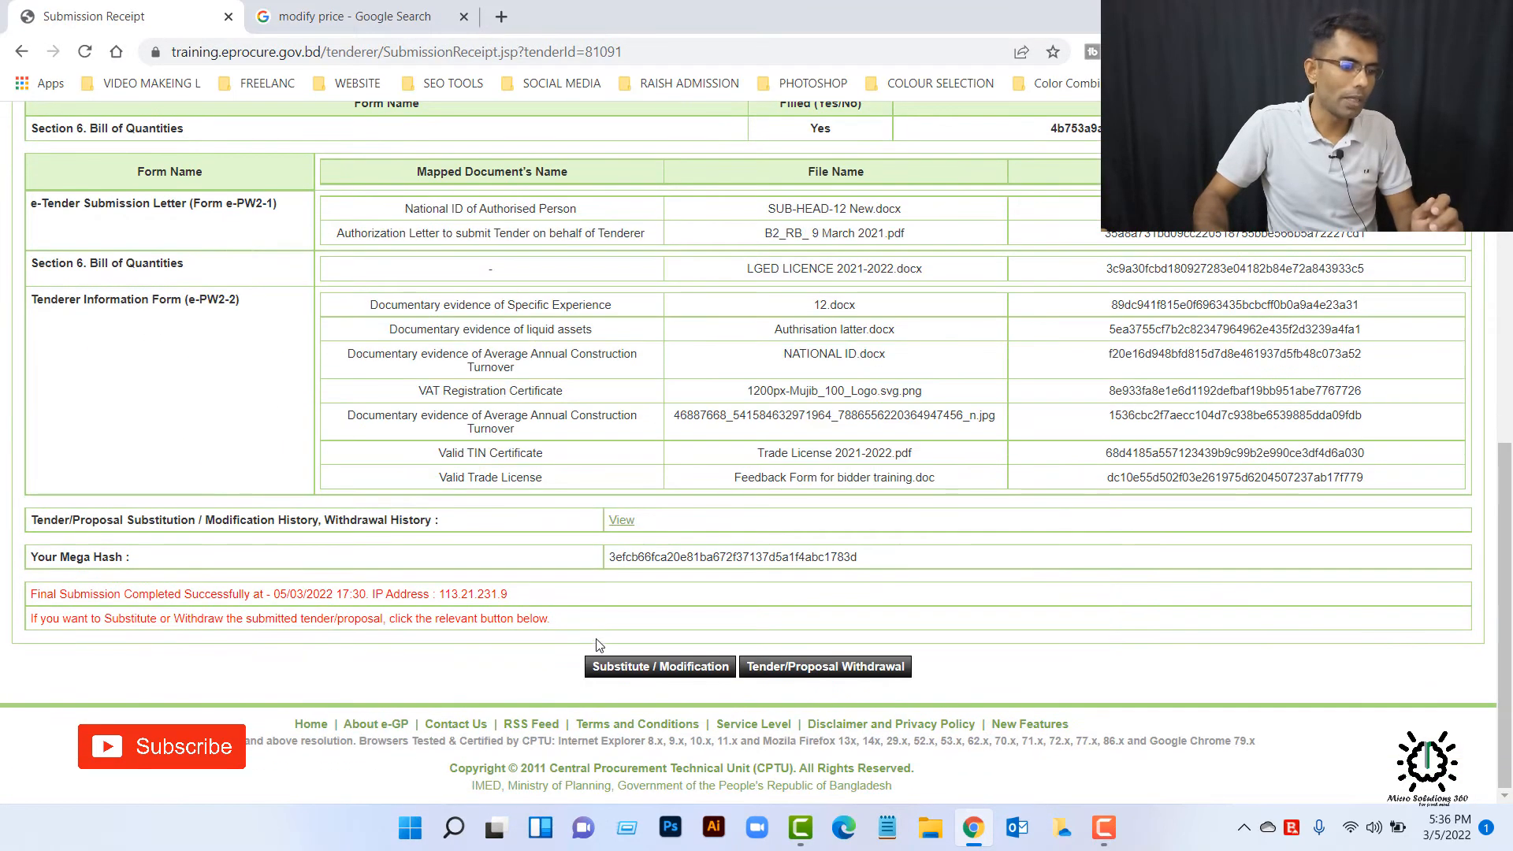
{"action": "left_click", "coordinate": [637, 668]}
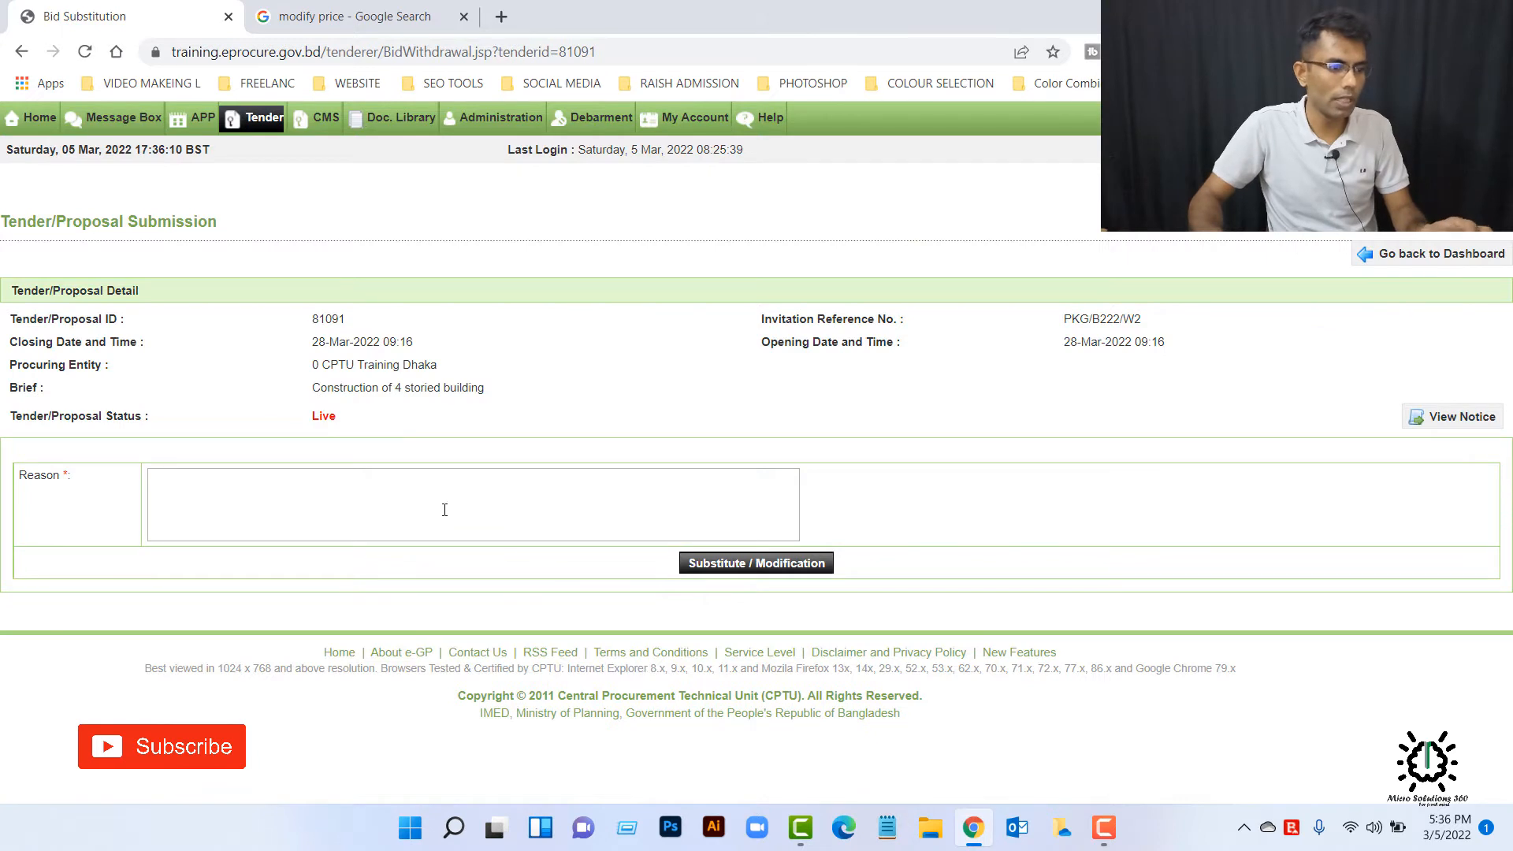
{"action": "type", "text": "modify price"}
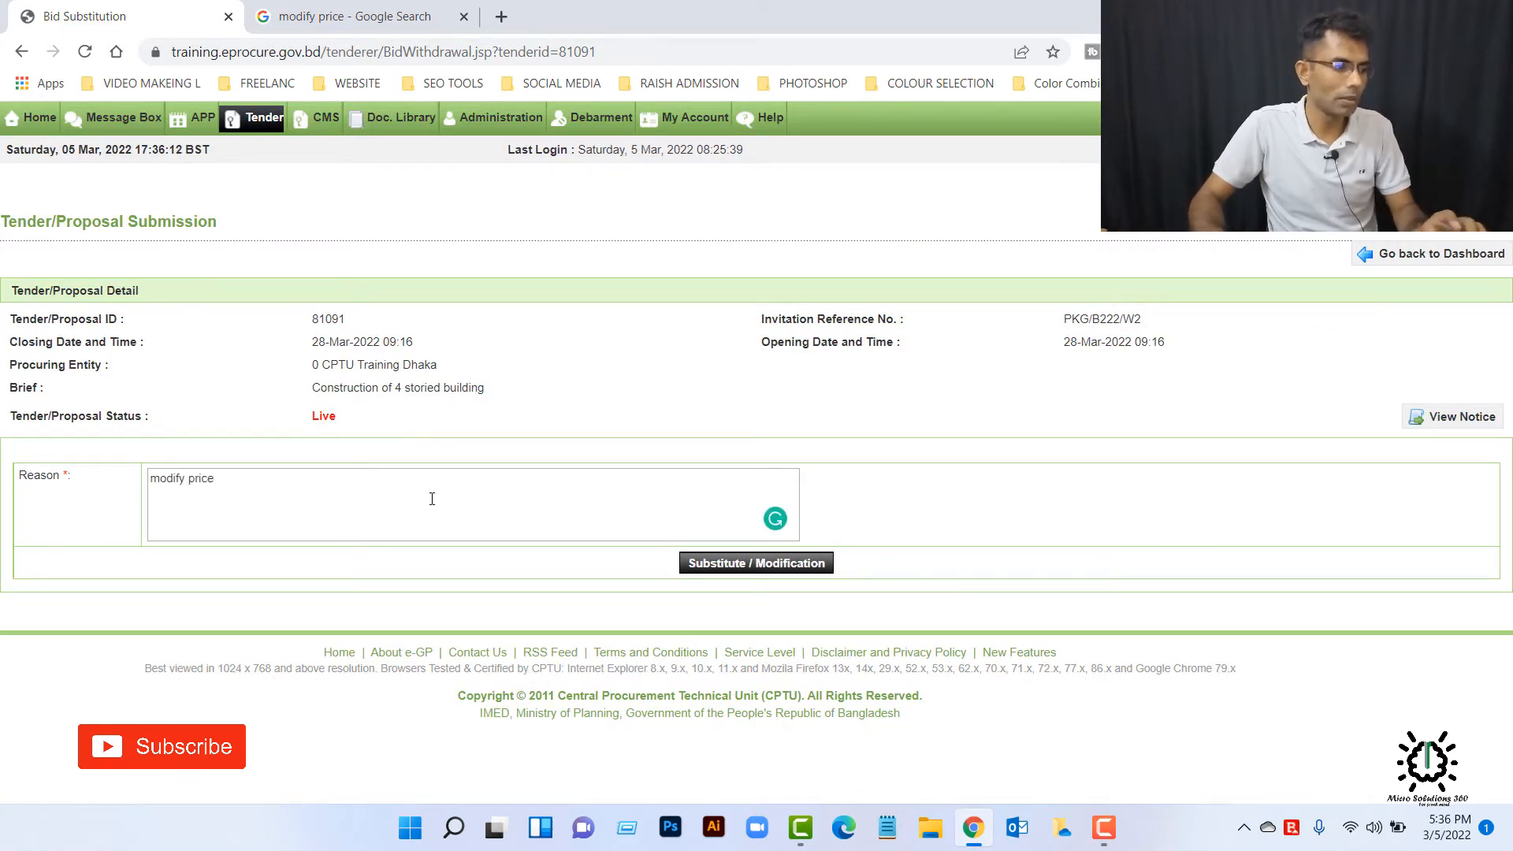
{"action": "left_click", "coordinate": [721, 567]}
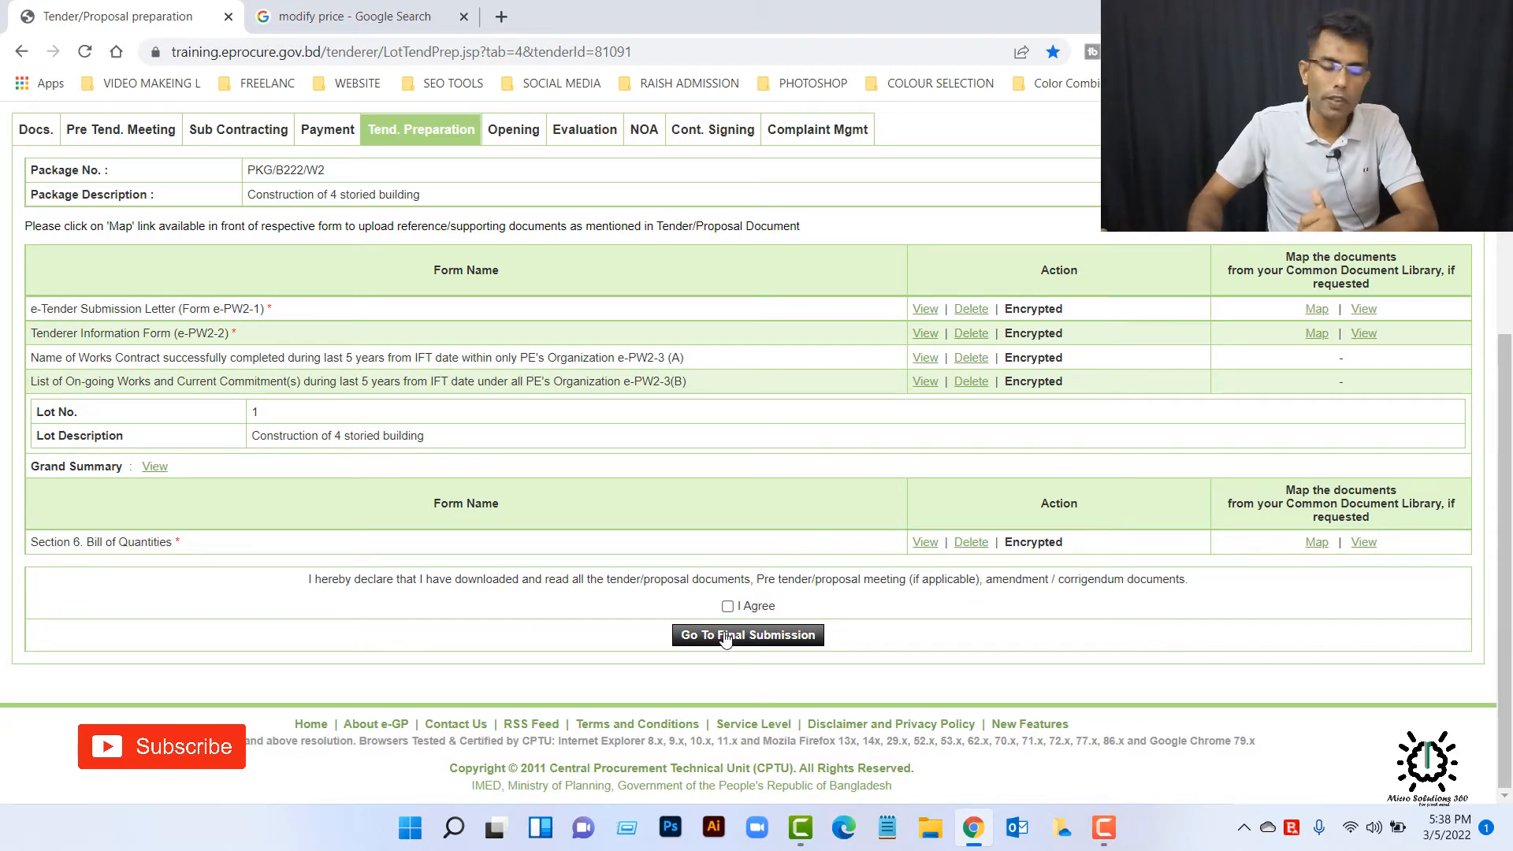
Step: View the Section 6 Bill of Quantities form and decrypt it by entering and verifying the account password
{"action": "left_click", "coordinate": [919, 546]}
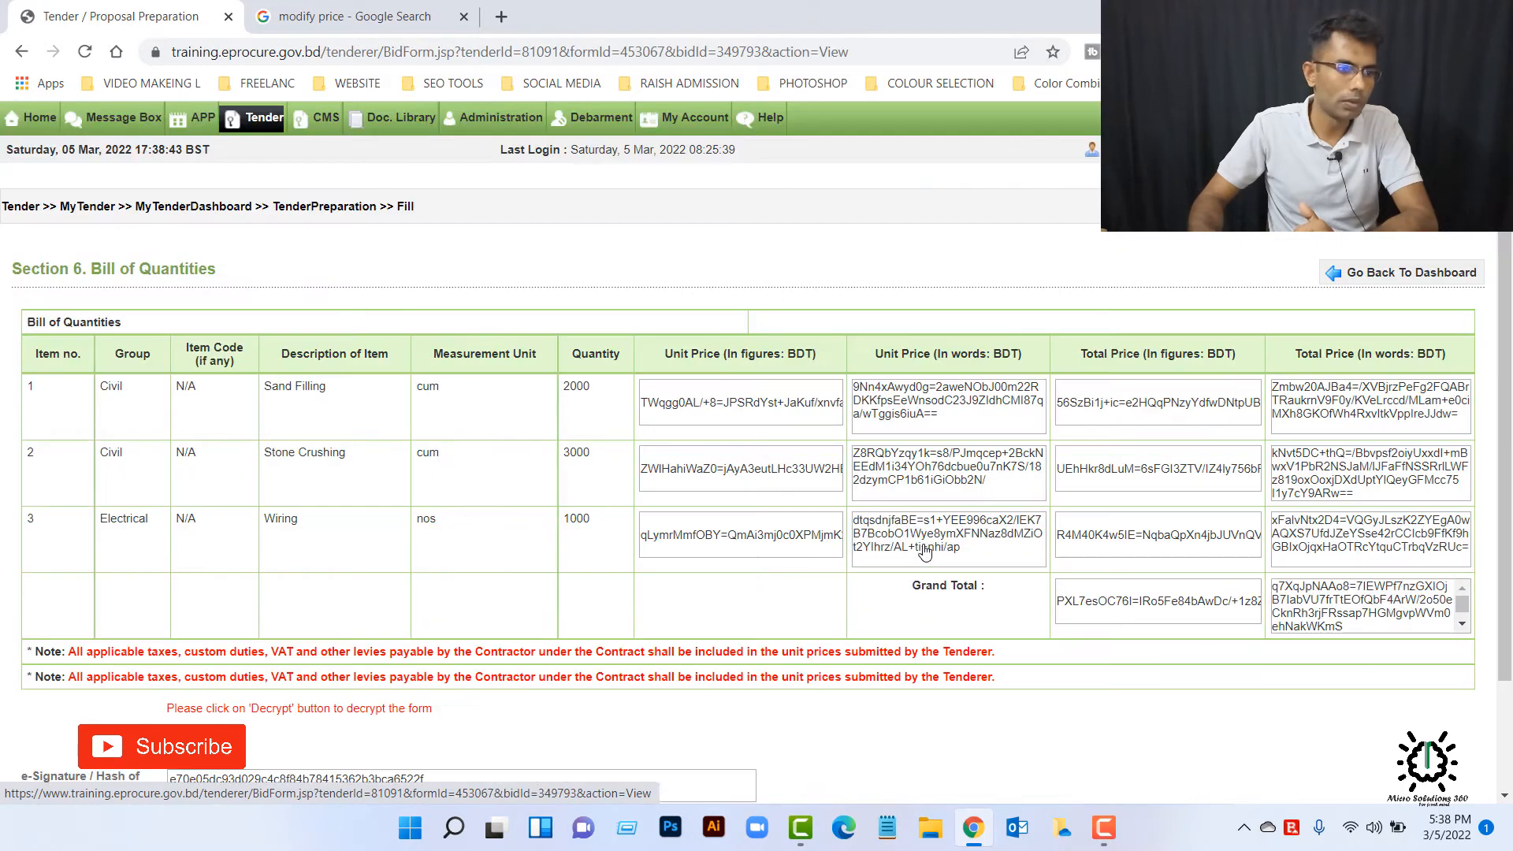
{"action": "scroll", "coordinate": [891, 554], "scroll_direction": "down", "scroll_amount": 3}
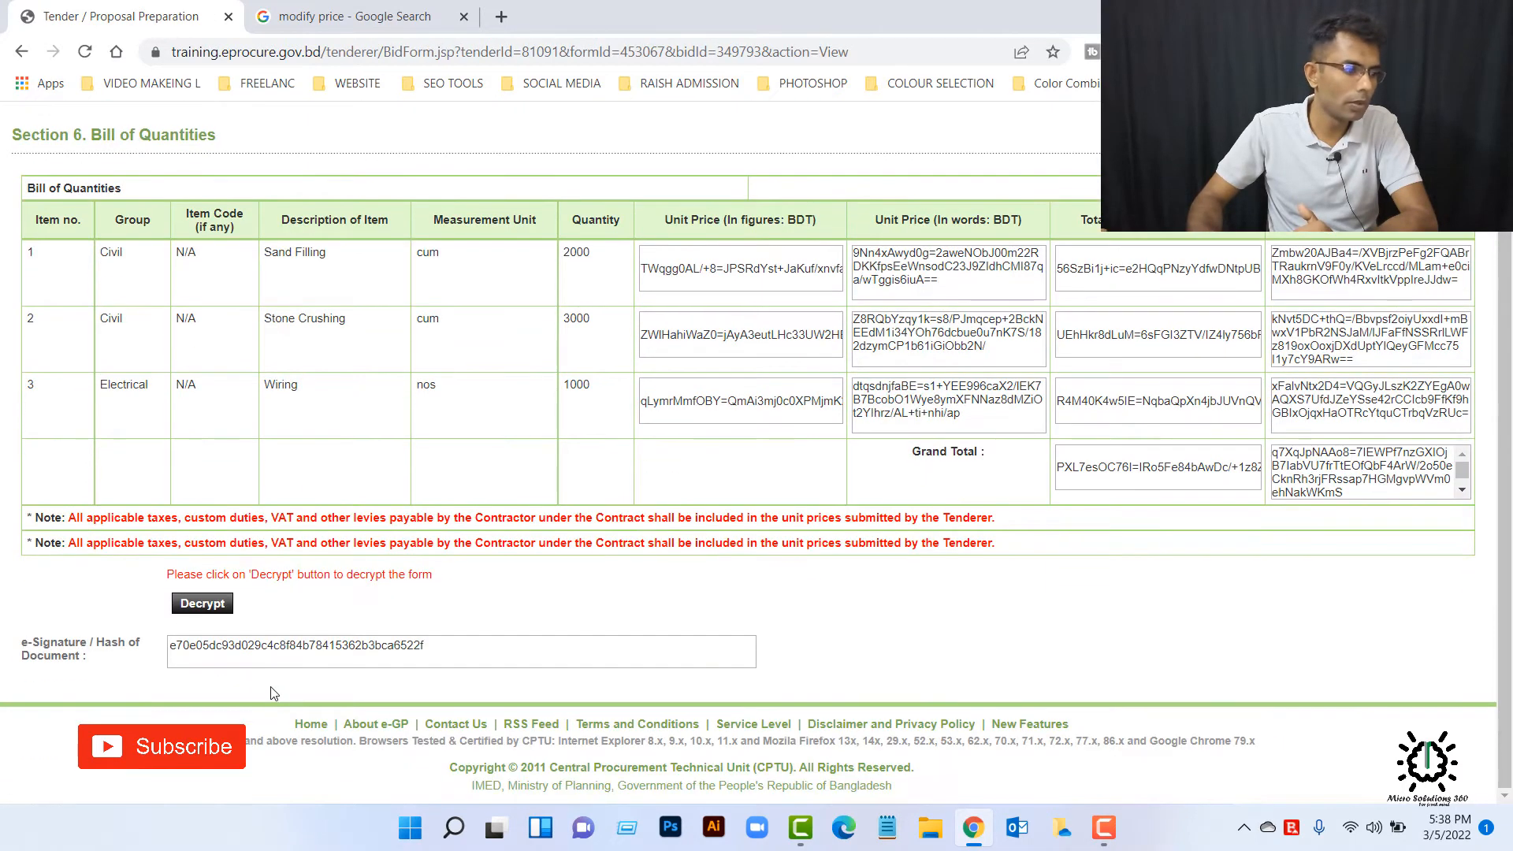
{"action": "left_click", "coordinate": [199, 603]}
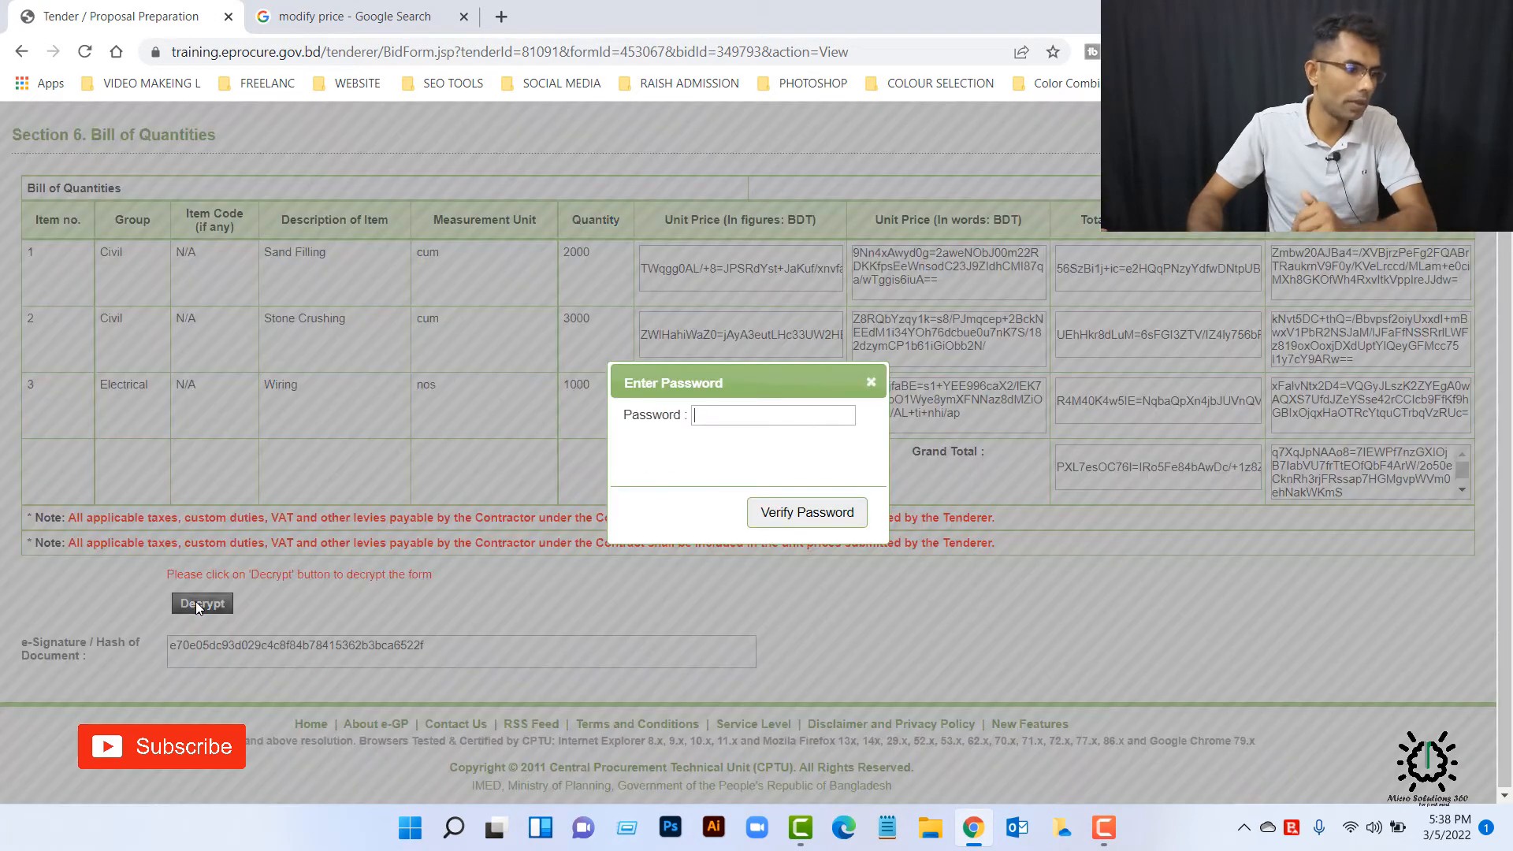
{"action": "key", "text": "ctrl+v"}
{"action": "left_click", "coordinate": [807, 512]}
{"action": "left_click", "coordinate": [1023, 345]}
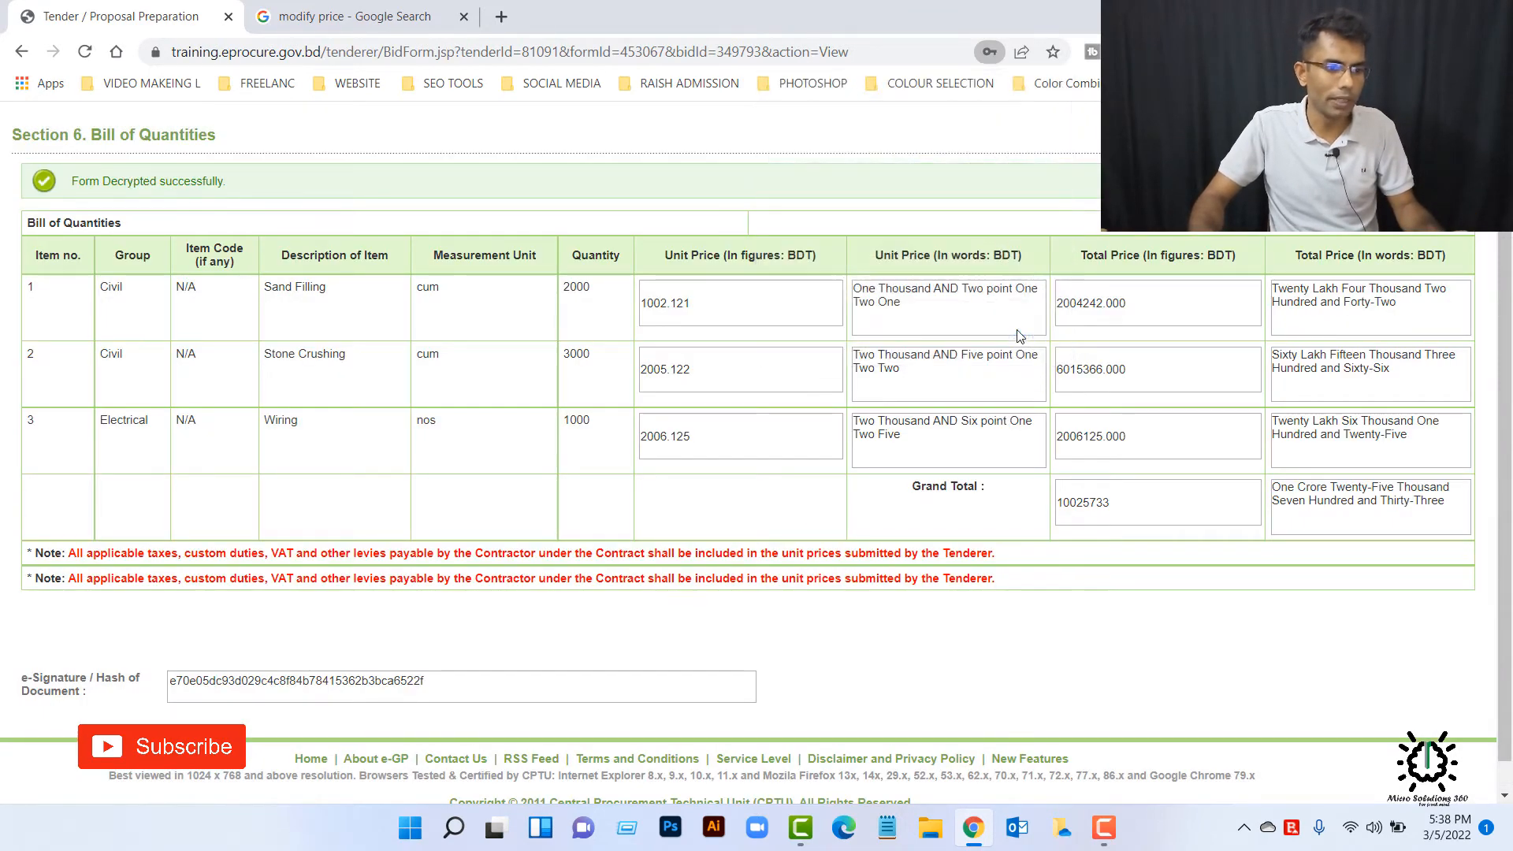
Step: Review the decrypted Bill of Quantities' unit prices and totals, and go back to the tender dashboard
{"action": "scroll", "coordinate": [1331, 363], "scroll_direction": "up", "scroll_amount": 1}
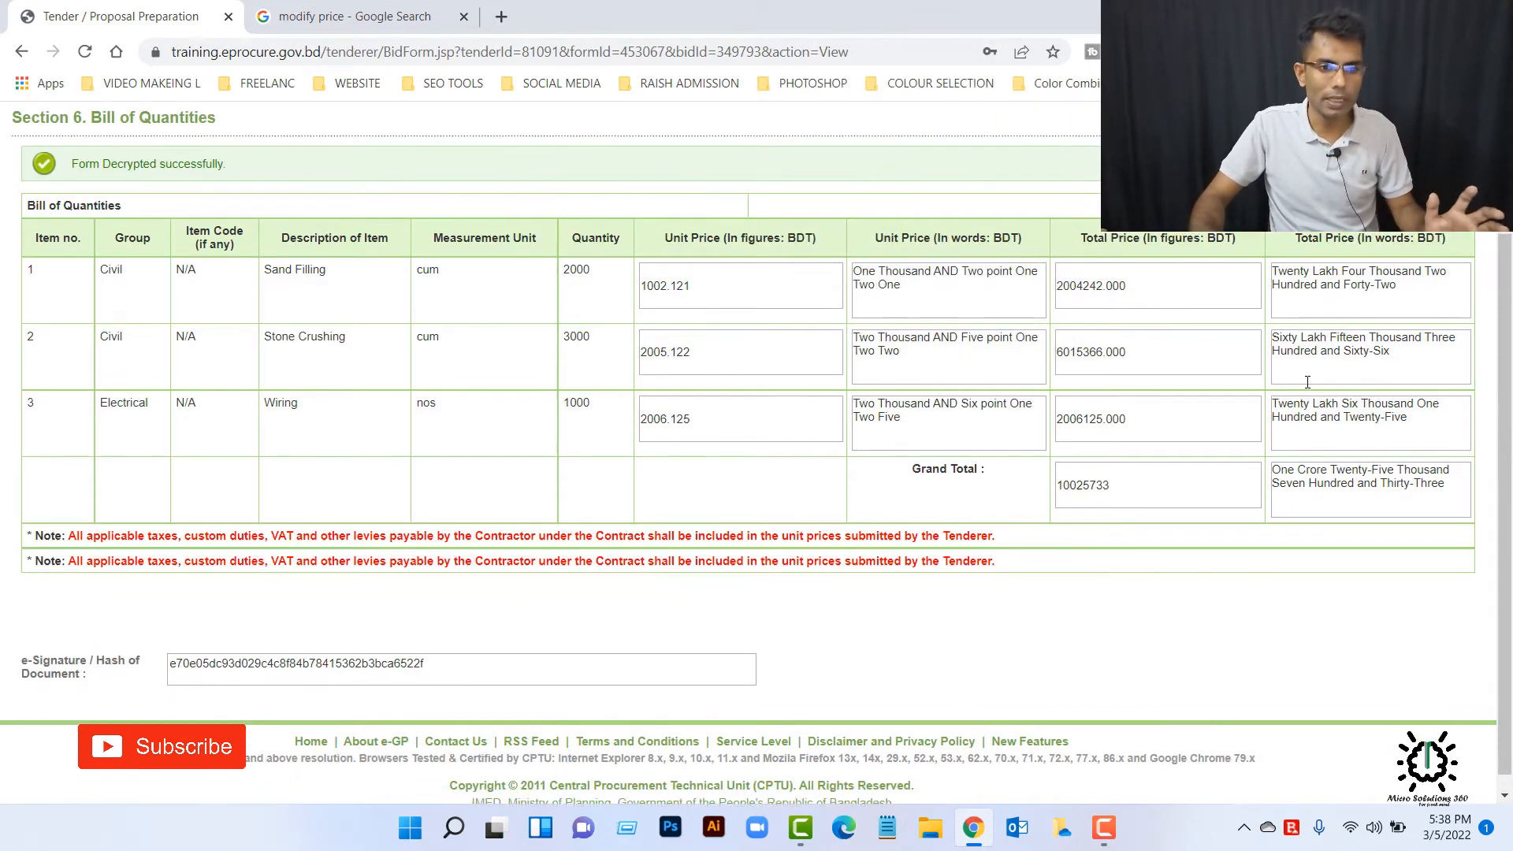
{"action": "scroll", "coordinate": [1347, 426], "scroll_direction": "down", "scroll_amount": 1}
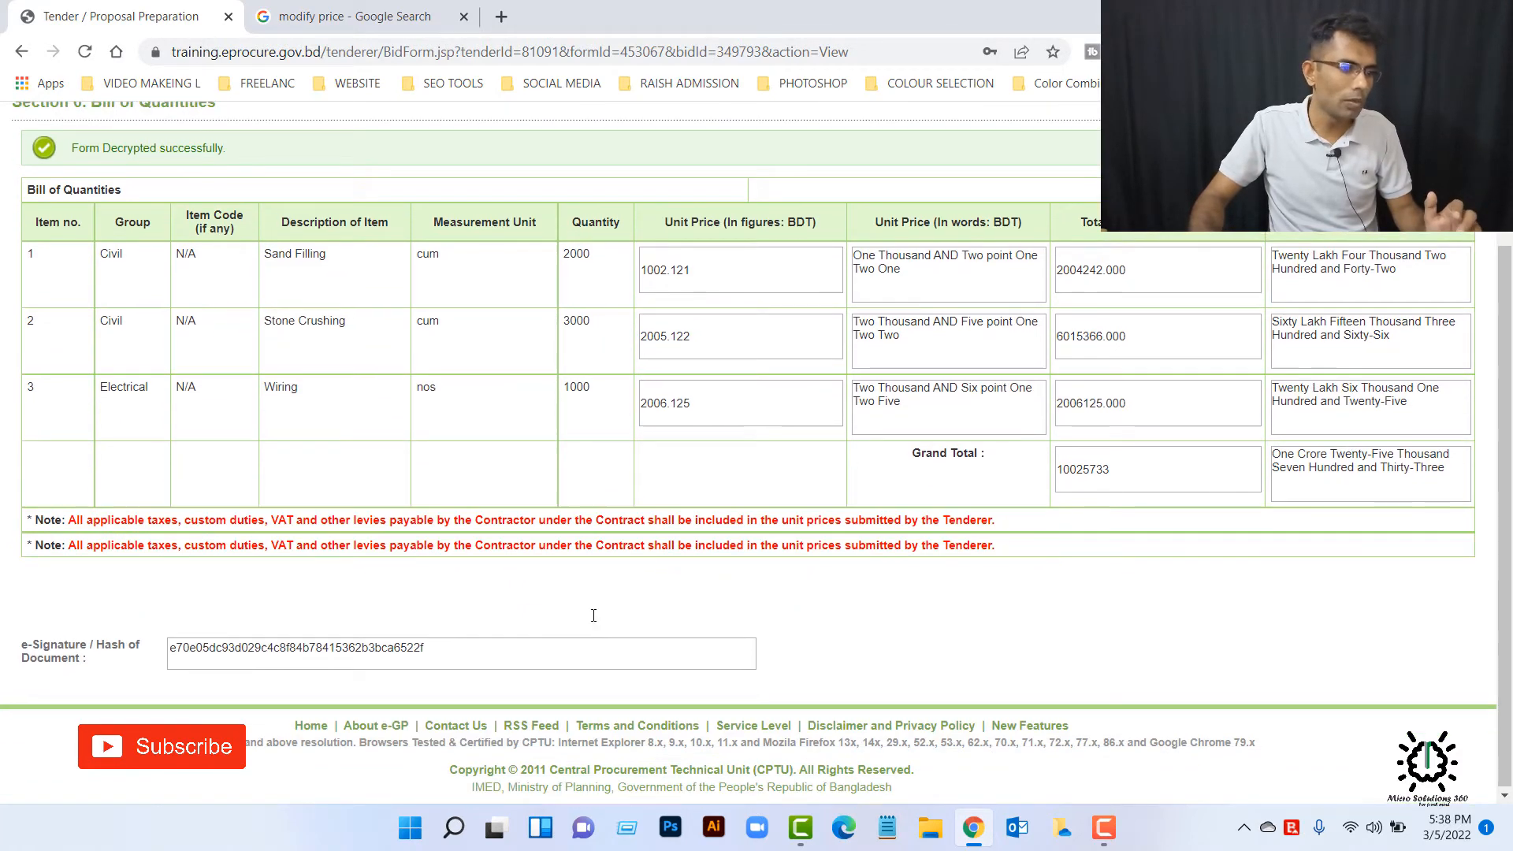
{"action": "scroll", "coordinate": [557, 622], "scroll_direction": "up", "scroll_amount": 2}
{"action": "left_click", "coordinate": [1385, 276]}
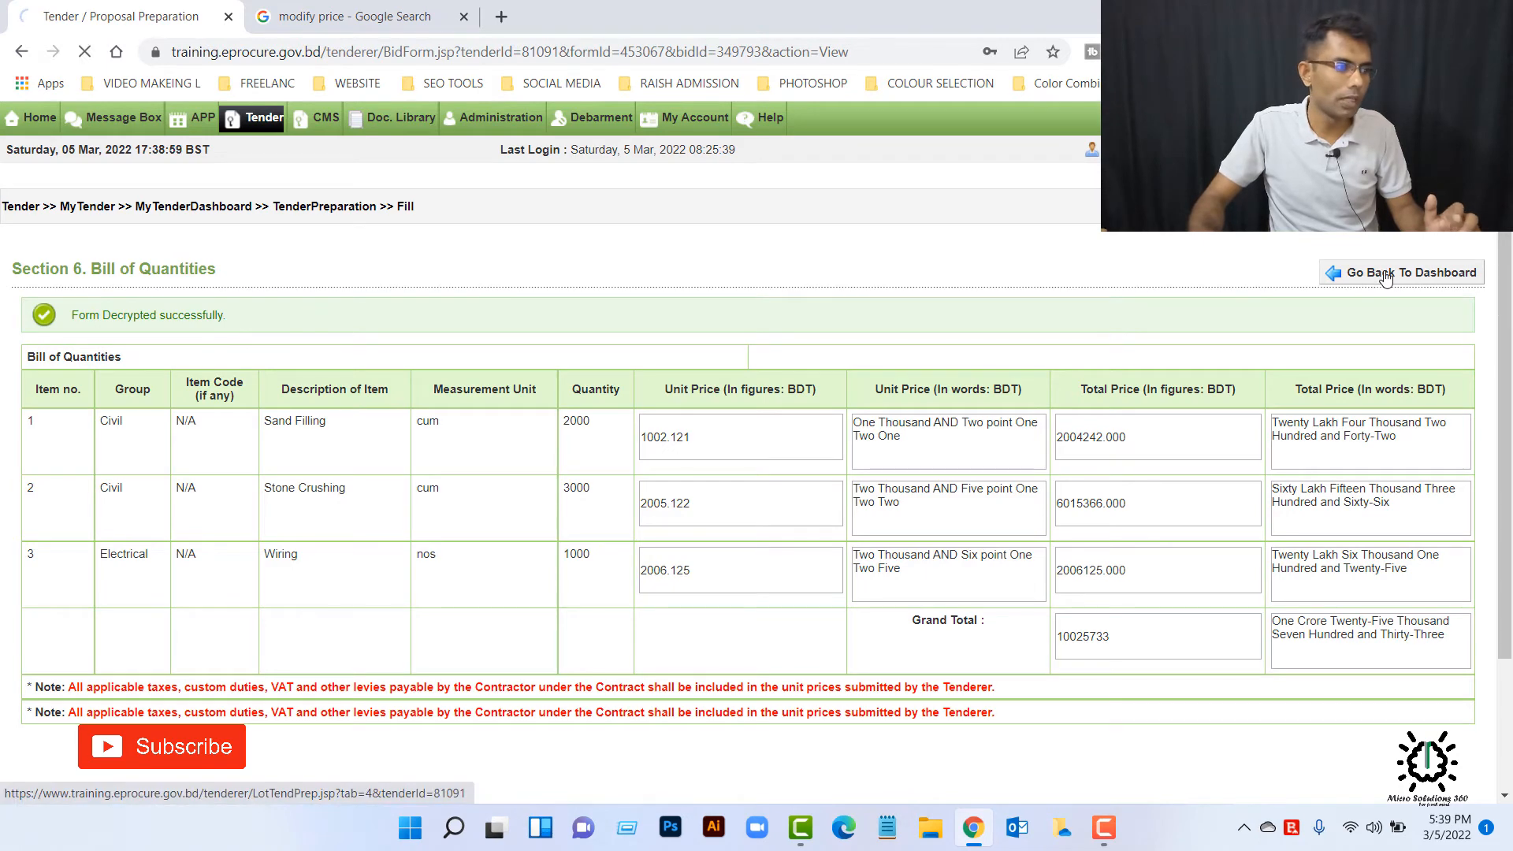
Step: Delete the filled Section 6 Bill of Quantities form from the tender preparation list and confirm the deletion
{"action": "scroll", "coordinate": [946, 631], "scroll_direction": "down", "scroll_amount": 2}
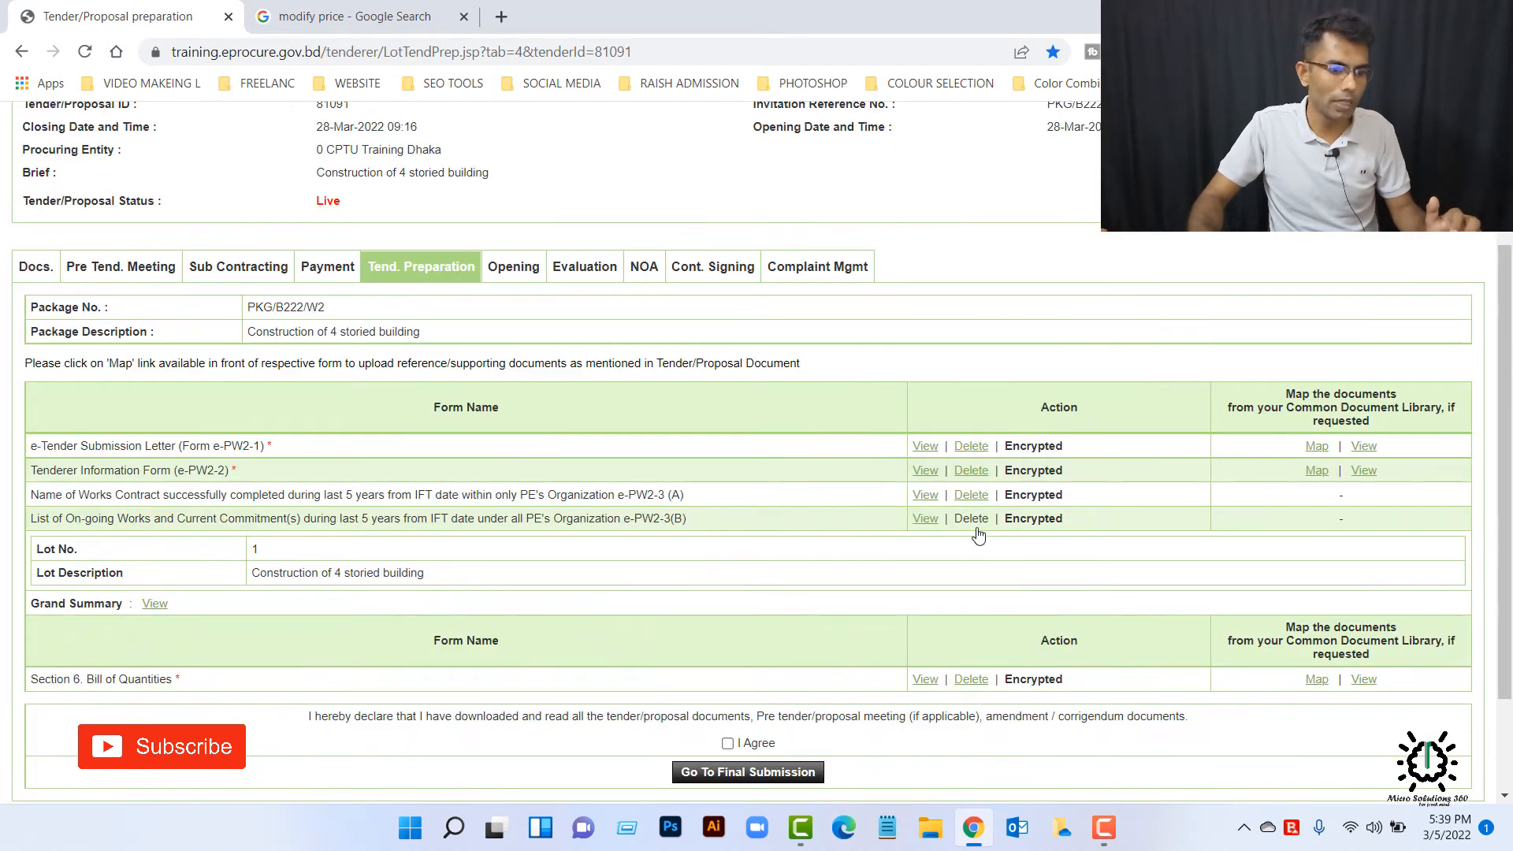
{"action": "scroll", "coordinate": [978, 685], "scroll_direction": "down", "scroll_amount": 1}
{"action": "left_click", "coordinate": [972, 579]}
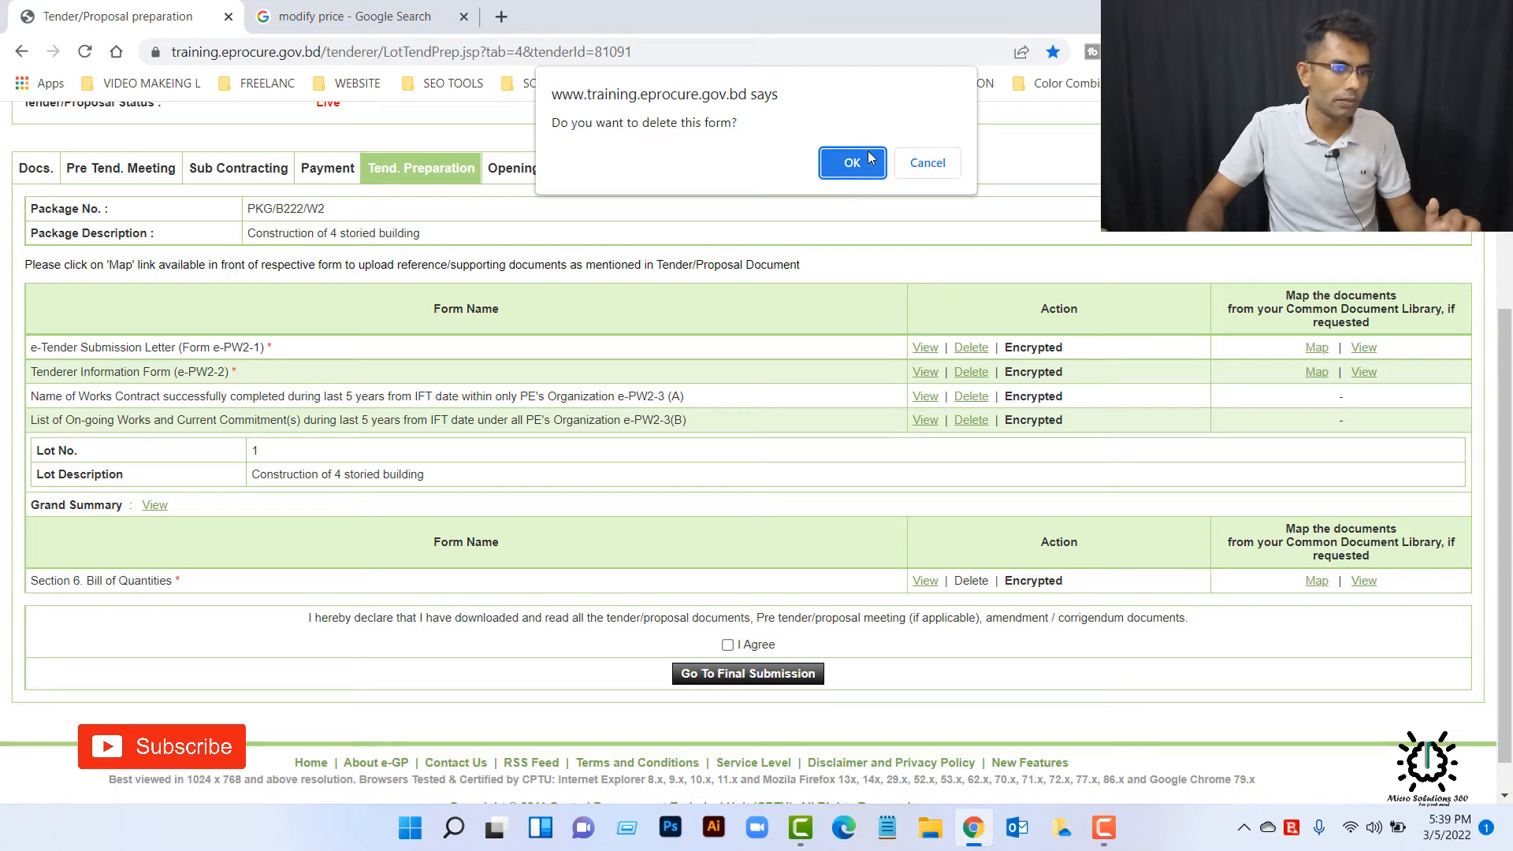
{"action": "left_click", "coordinate": [847, 168]}
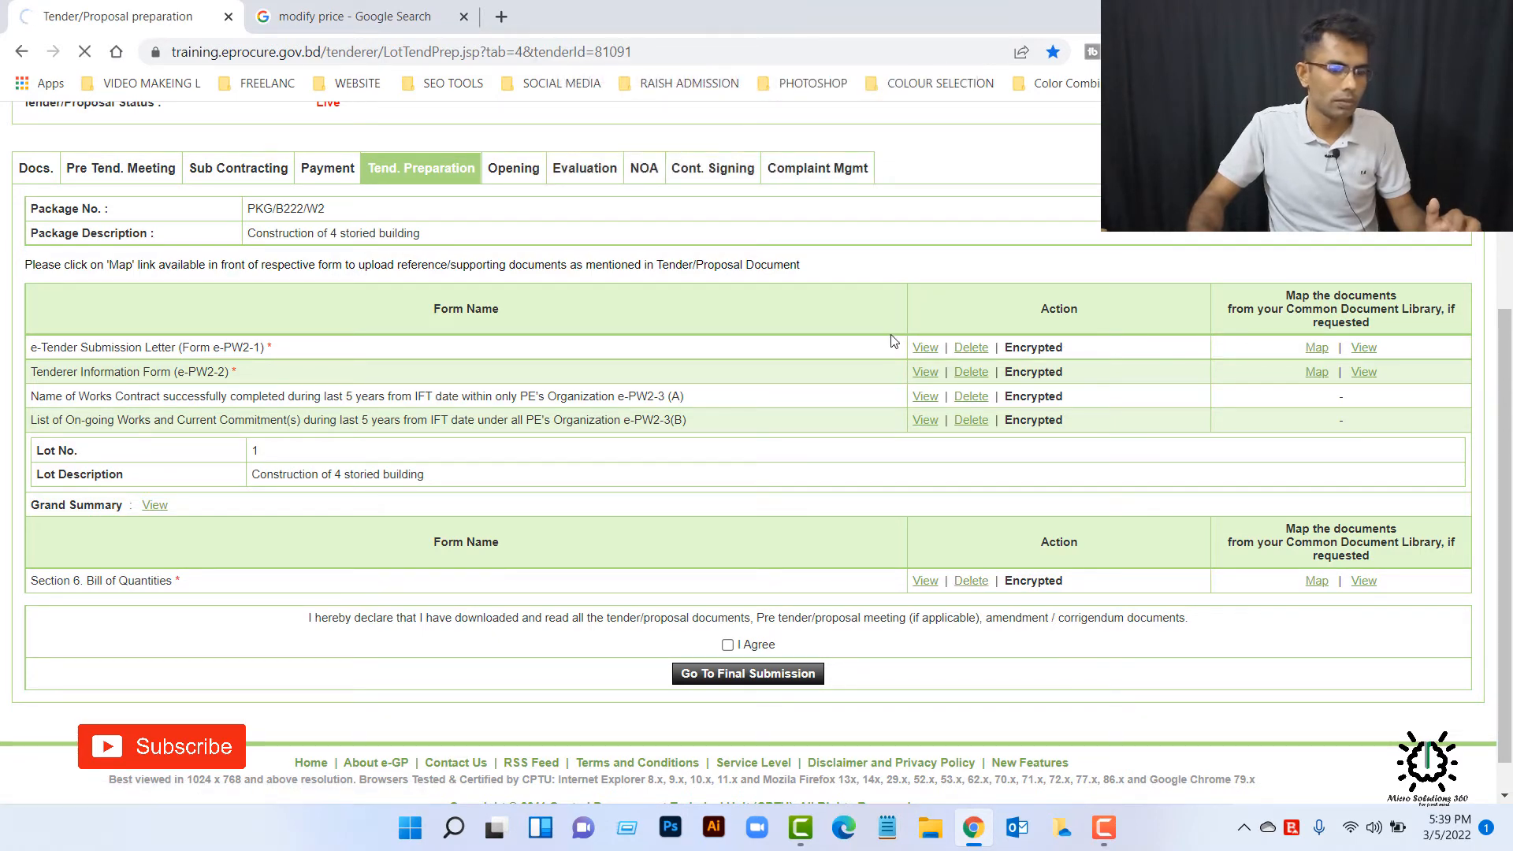
Step: Fill the Bill of Quantities with unit prices 1001.221 for Sand Filling, 1001.332 for Stone Crushing and 2001.521 for Wiring
{"action": "scroll", "coordinate": [898, 489], "scroll_direction": "down", "scroll_amount": 4}
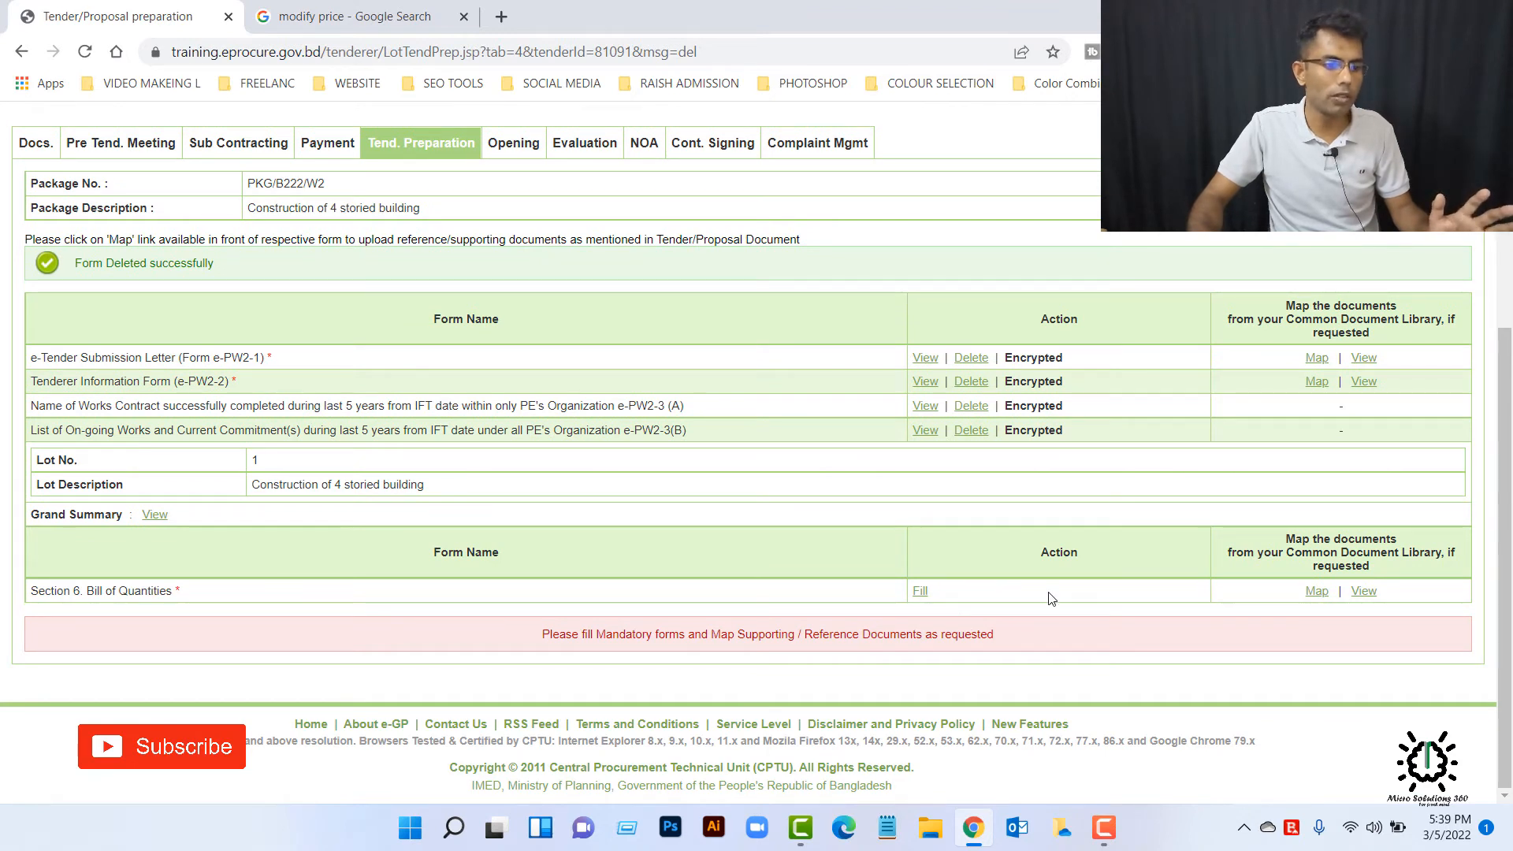
{"action": "left_click", "coordinate": [920, 591]}
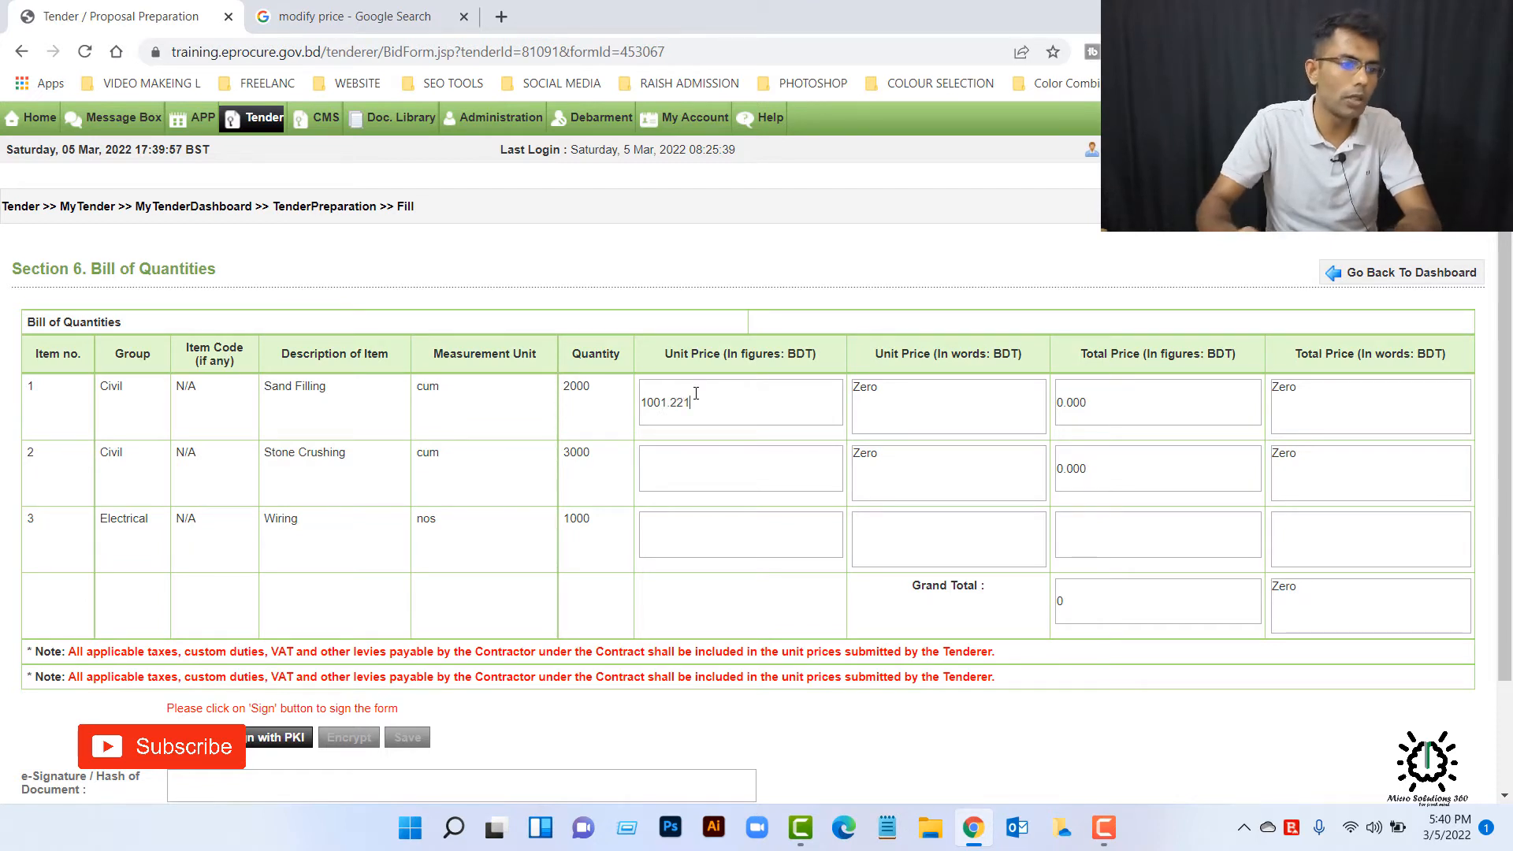
{"action": "left_click", "coordinate": [739, 473]}
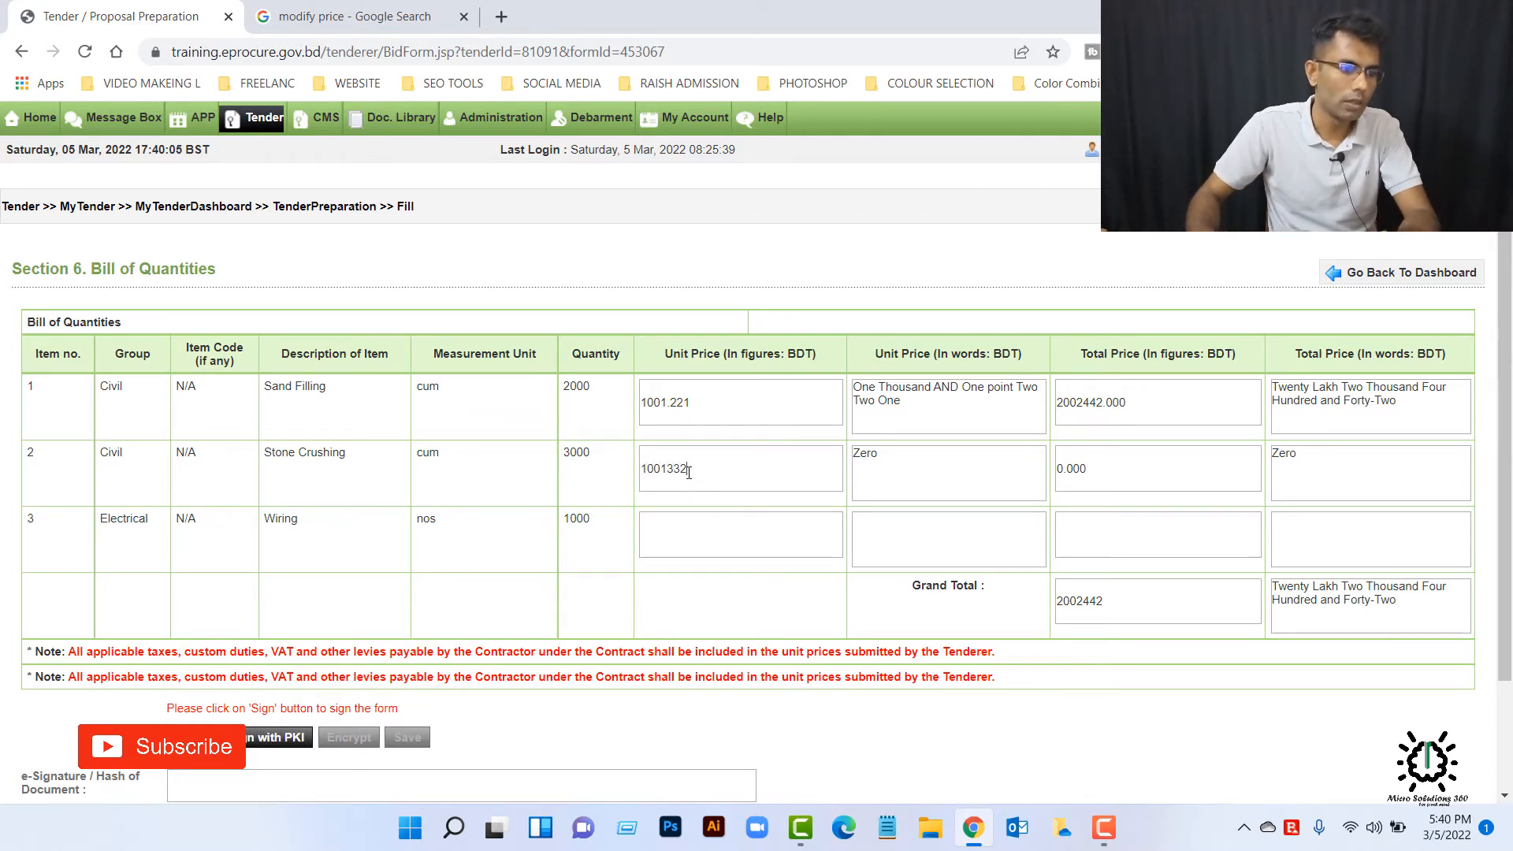
{"action": "key", "text": "Left"}
{"action": "key", "text": "Left"}
{"action": "key", "text": "Left"}
{"action": "type", "text": "."}
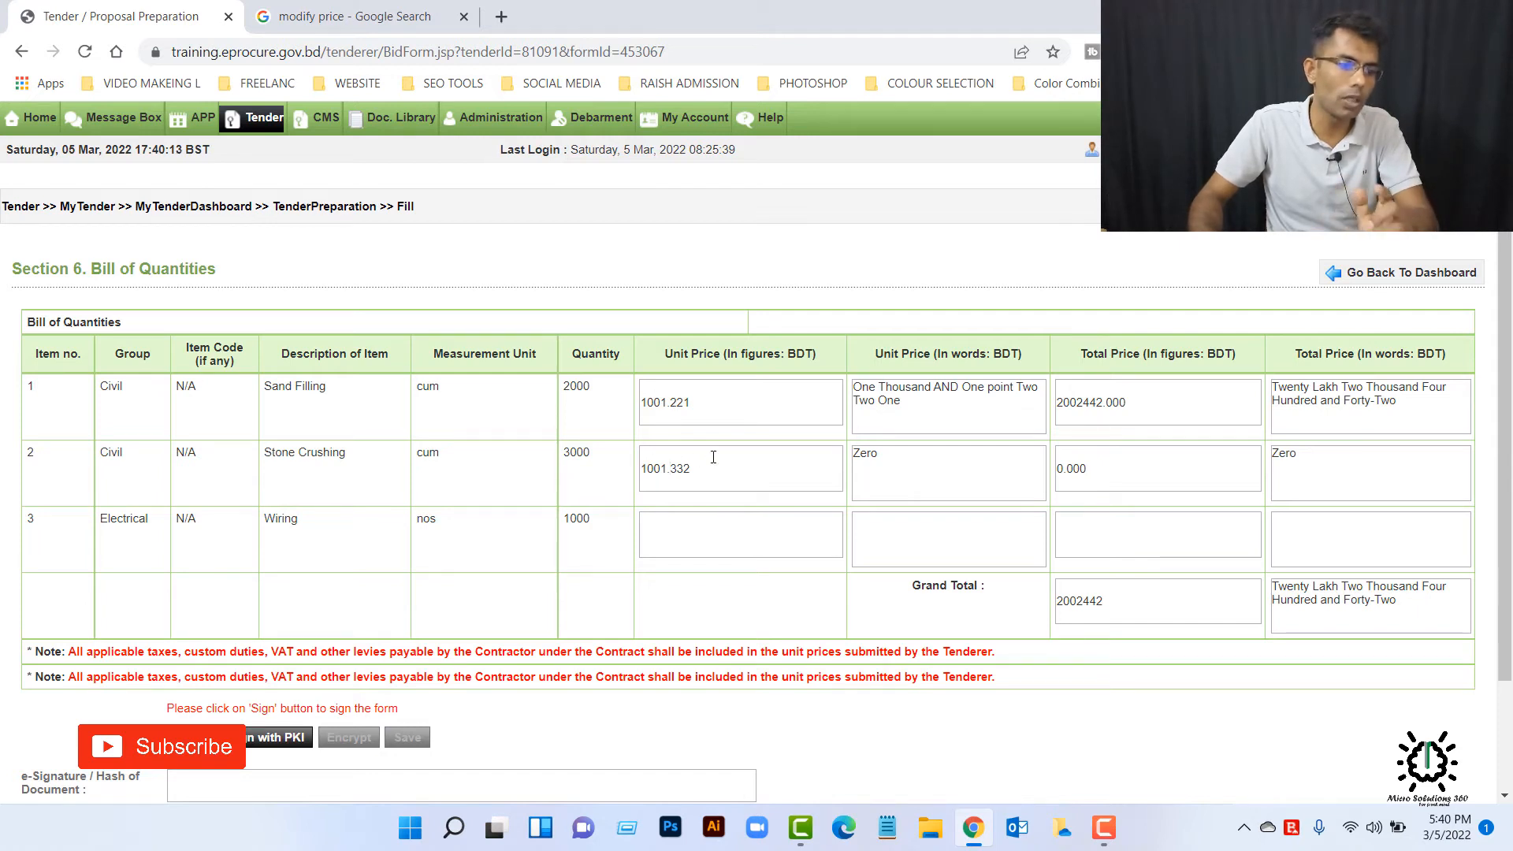
{"action": "left_click", "coordinate": [694, 533]}
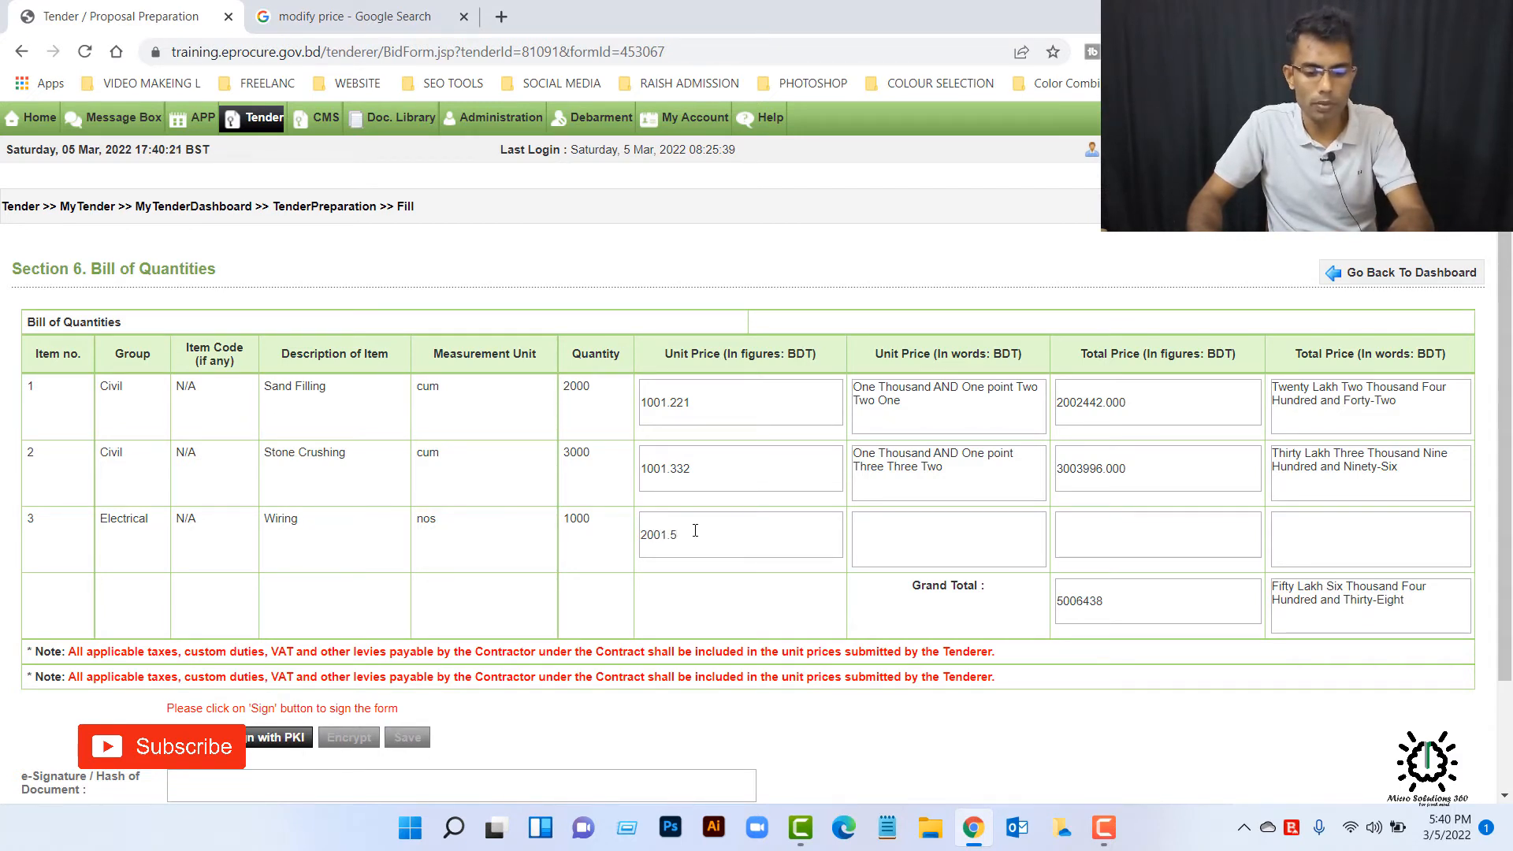
{"action": "left_click", "coordinate": [755, 603]}
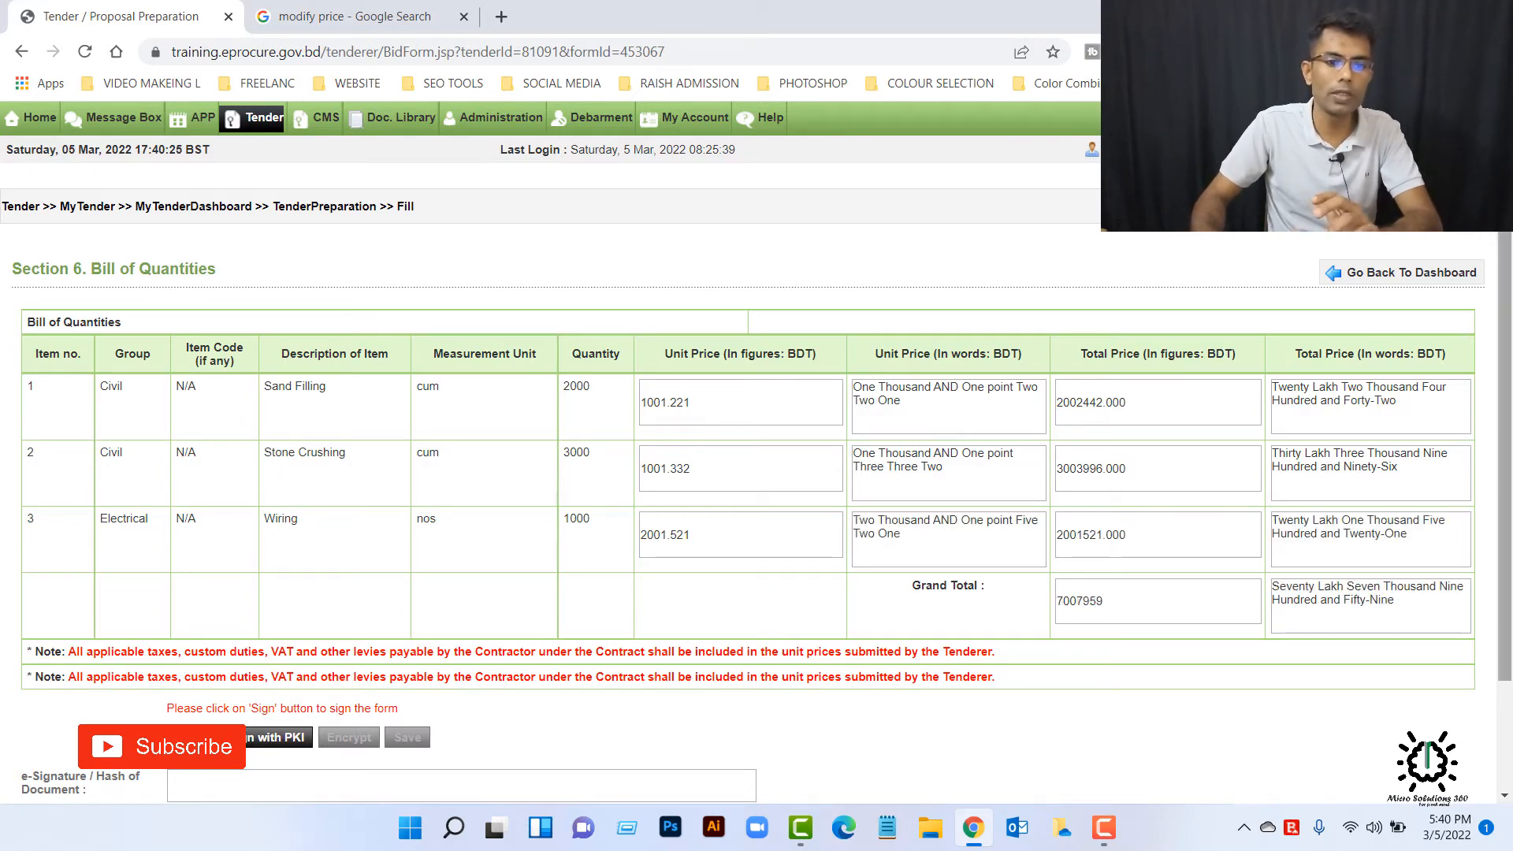
Step: Sign the Bill of Quantities without PKI by verifying the account password, and encrypt and save the form
{"action": "scroll", "coordinate": [987, 514], "scroll_direction": "down", "scroll_amount": 2}
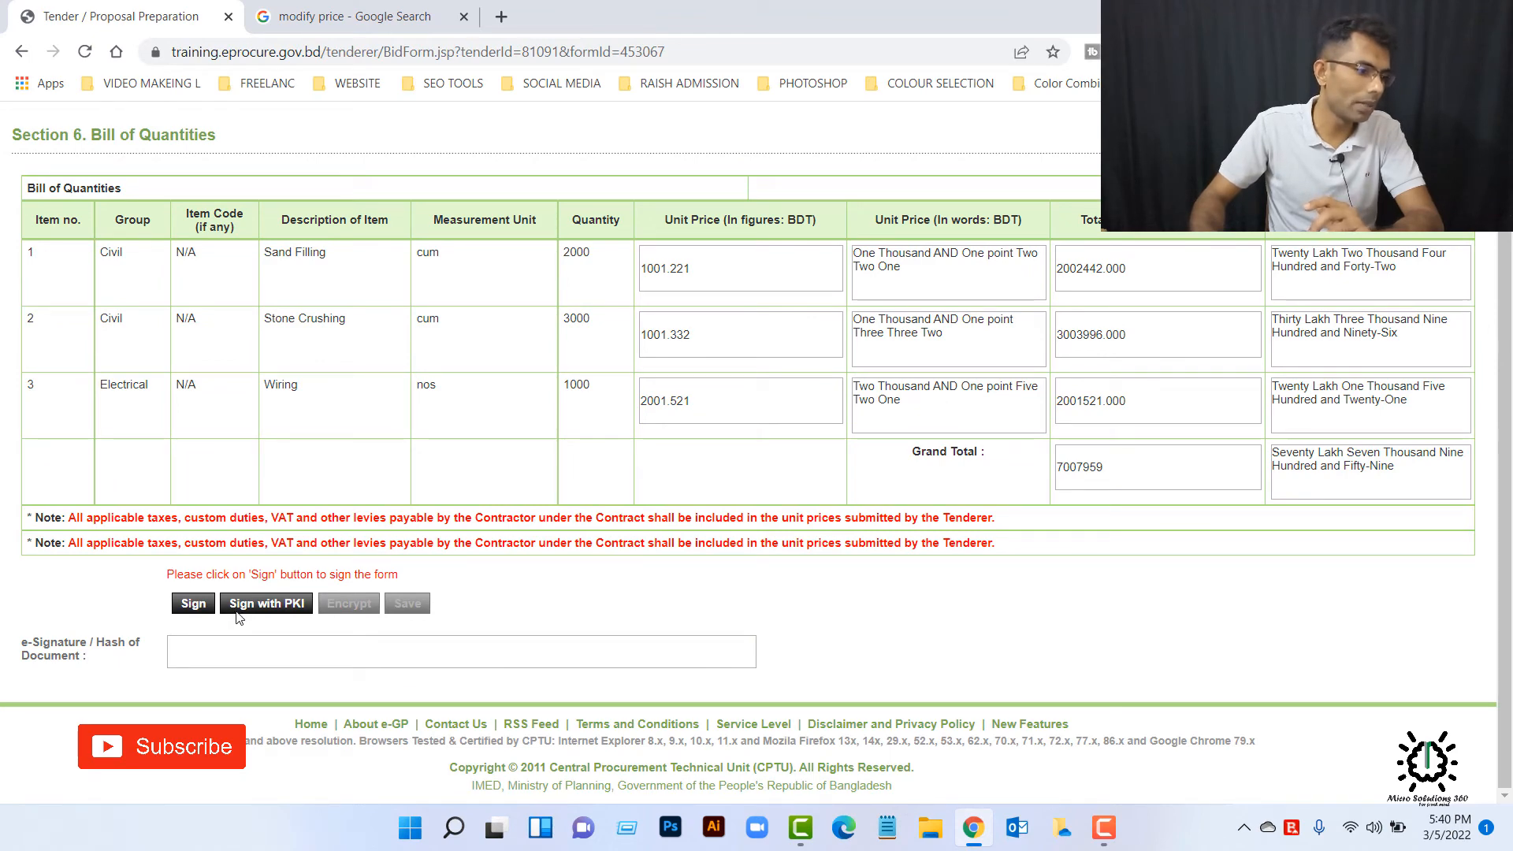
{"action": "left_click", "coordinate": [199, 604]}
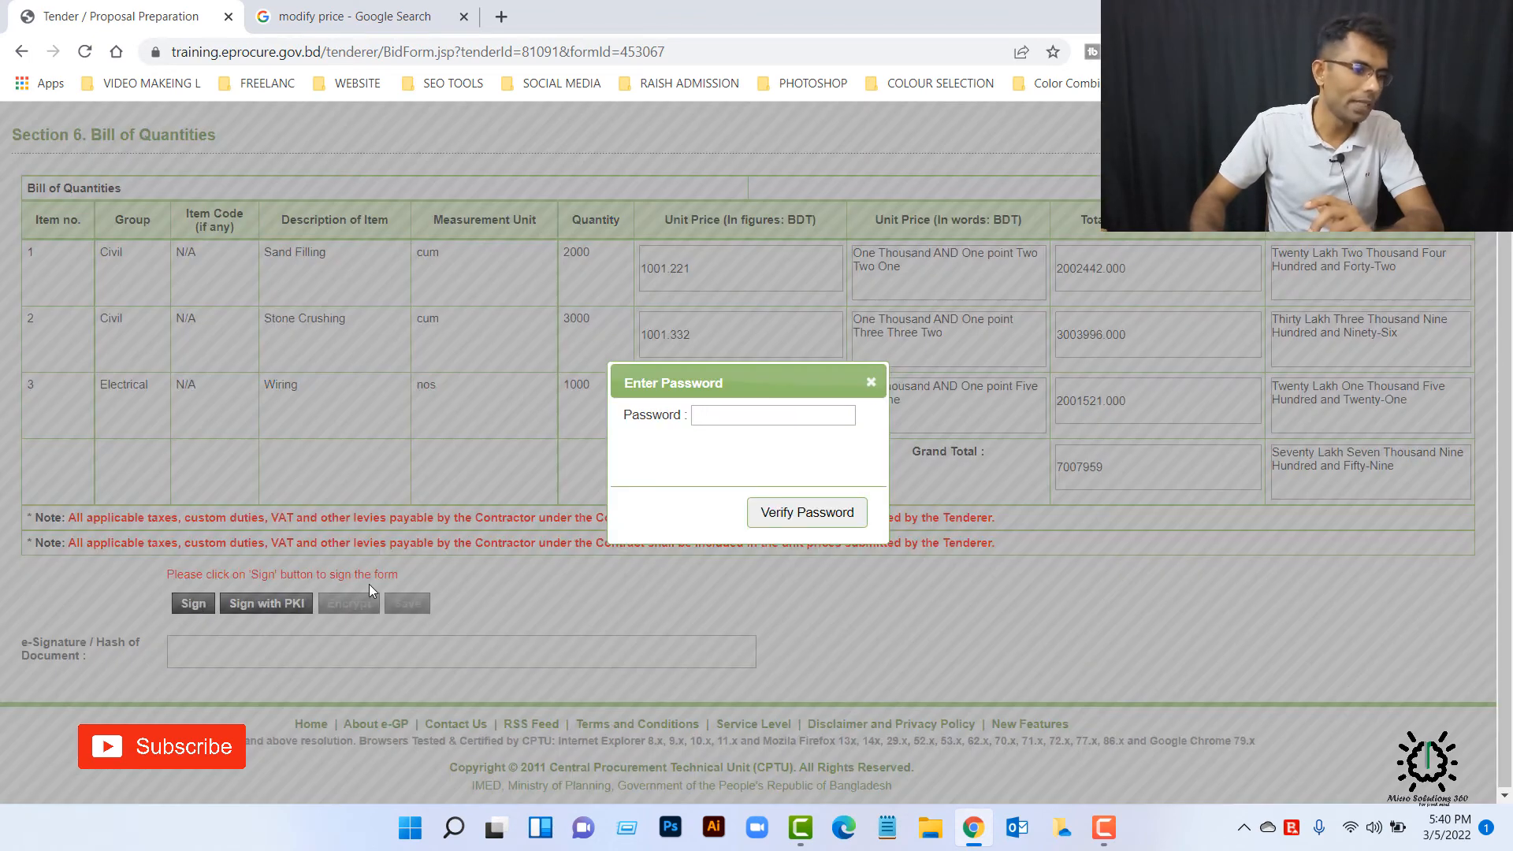
{"action": "left_click", "coordinate": [693, 415]}
{"action": "key", "text": "ctrl+v"}
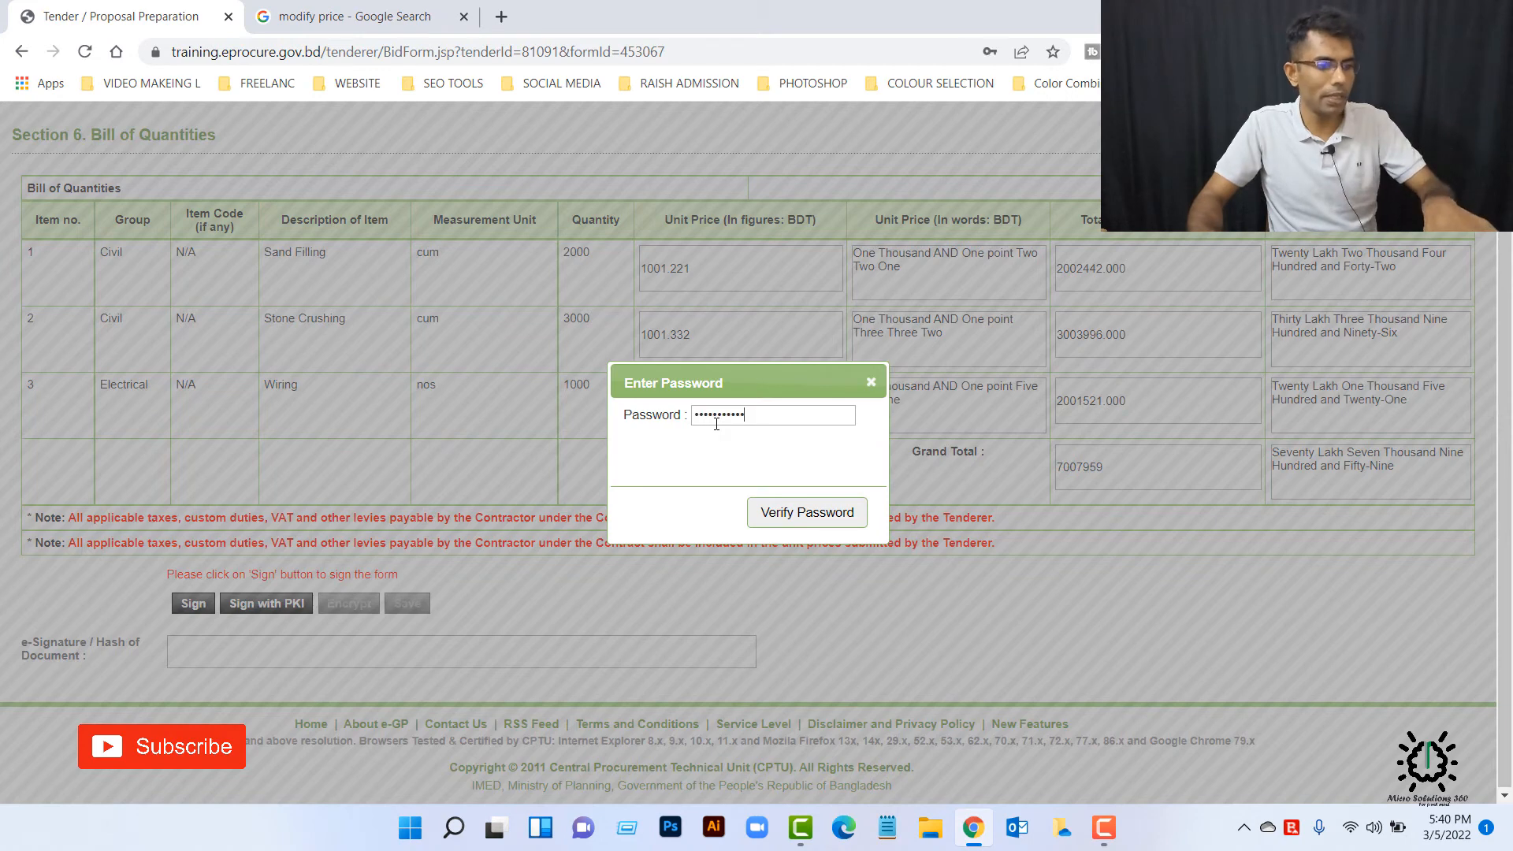
{"action": "left_click", "coordinate": [803, 514]}
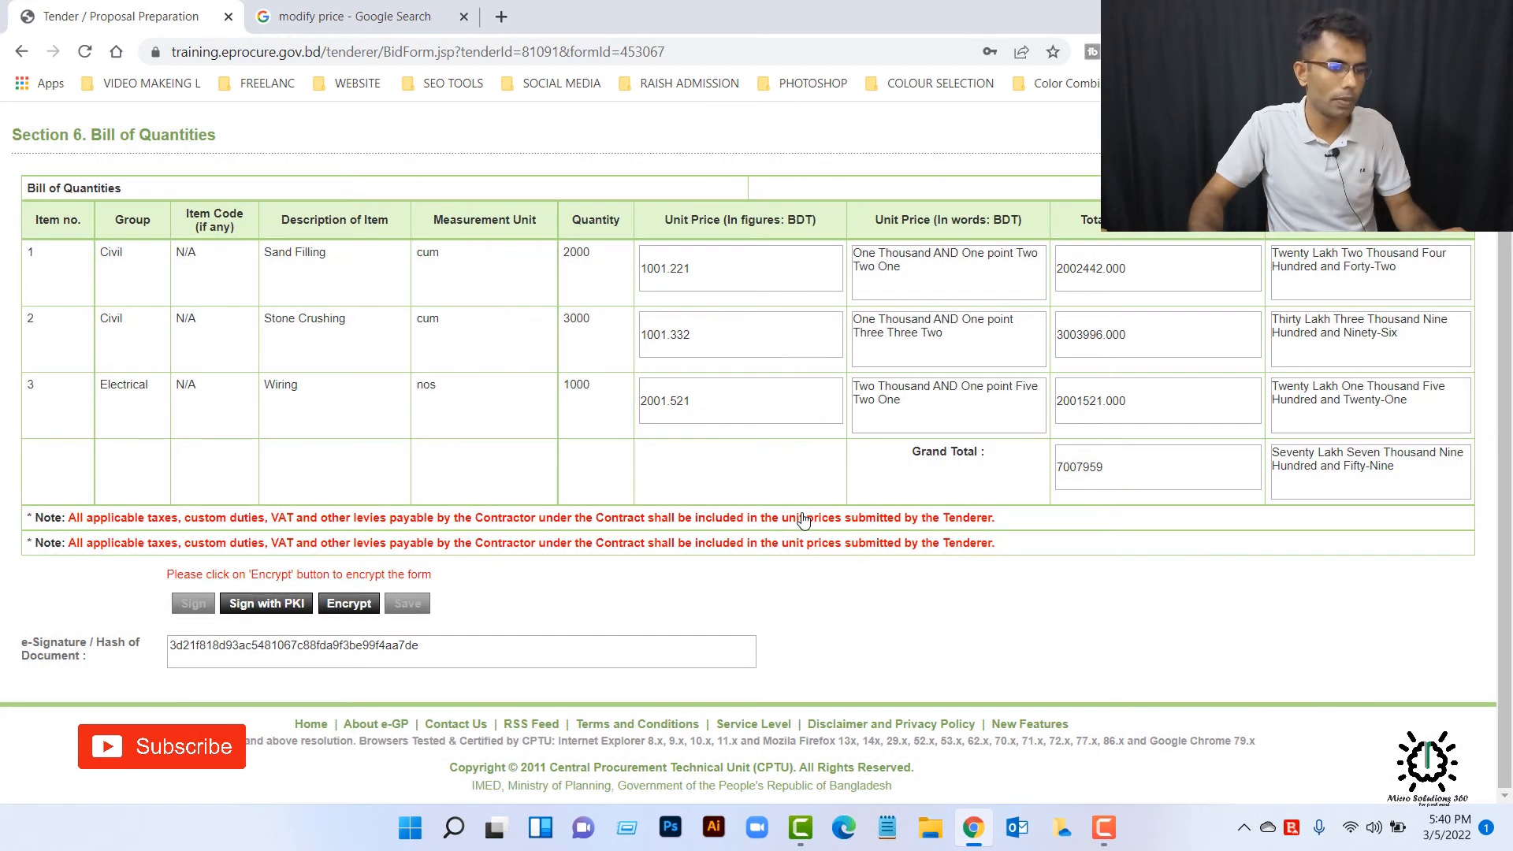
{"action": "left_click", "coordinate": [348, 604]}
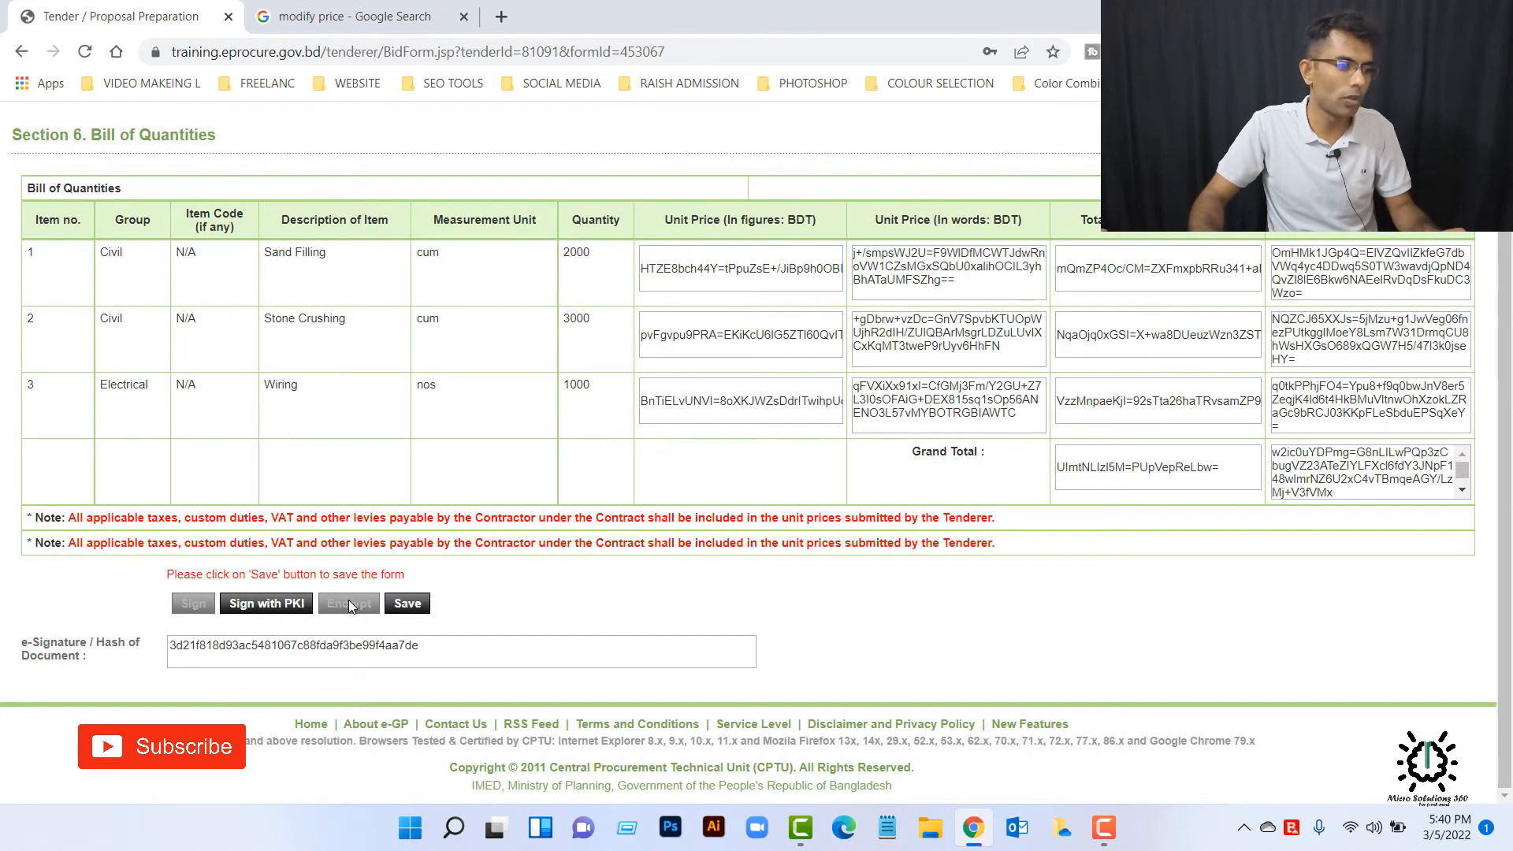
{"action": "left_click", "coordinate": [406, 605]}
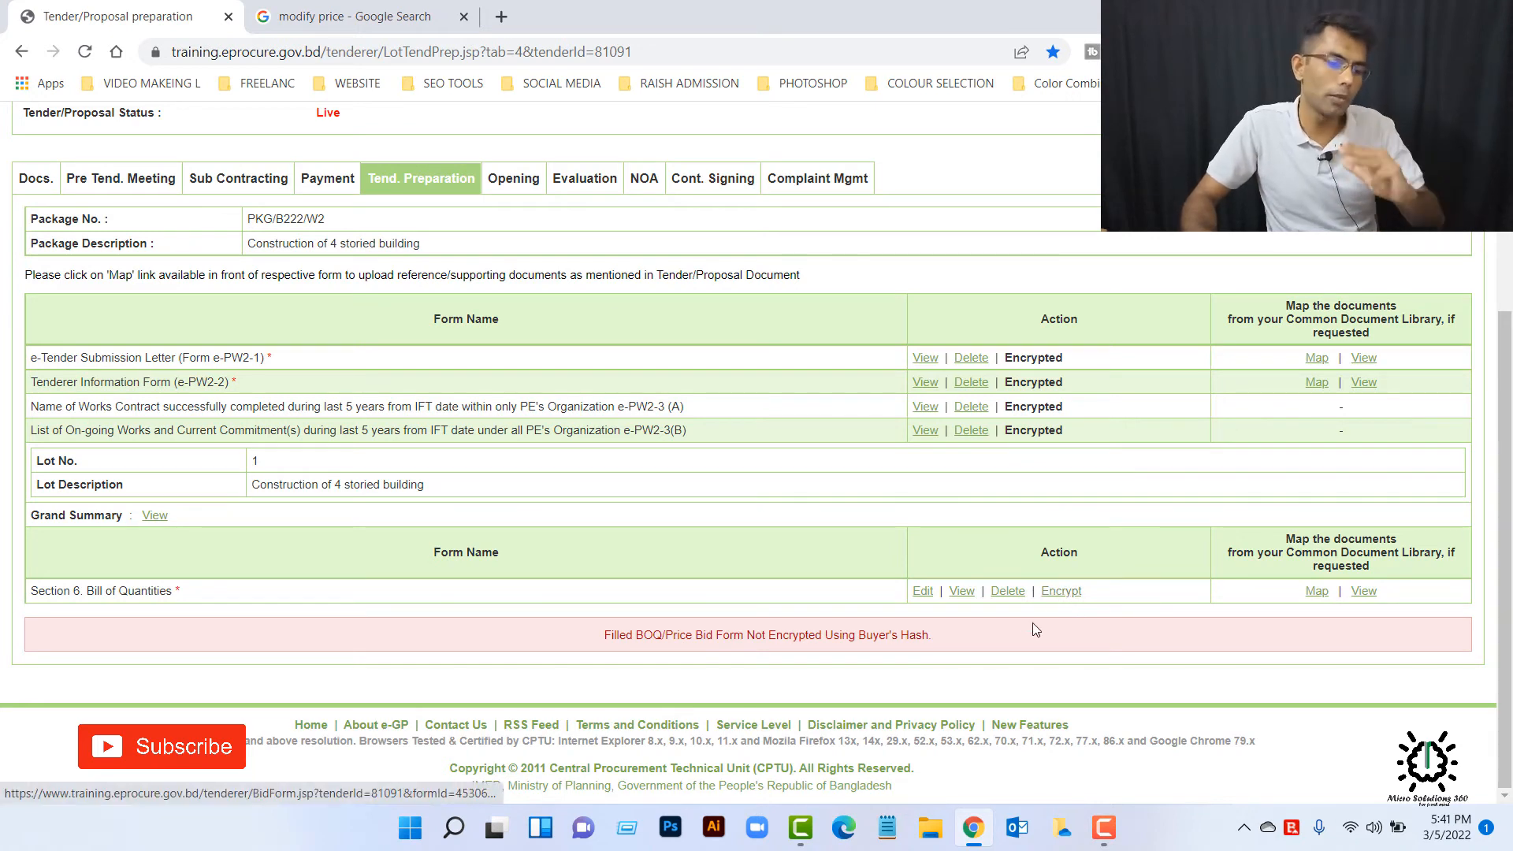
Step: Complete the saved Bill of Quantities' buyer encryption: decrypt it with the account password, decline saving the password, and encrypt and save it
{"action": "left_click", "coordinate": [1061, 593]}
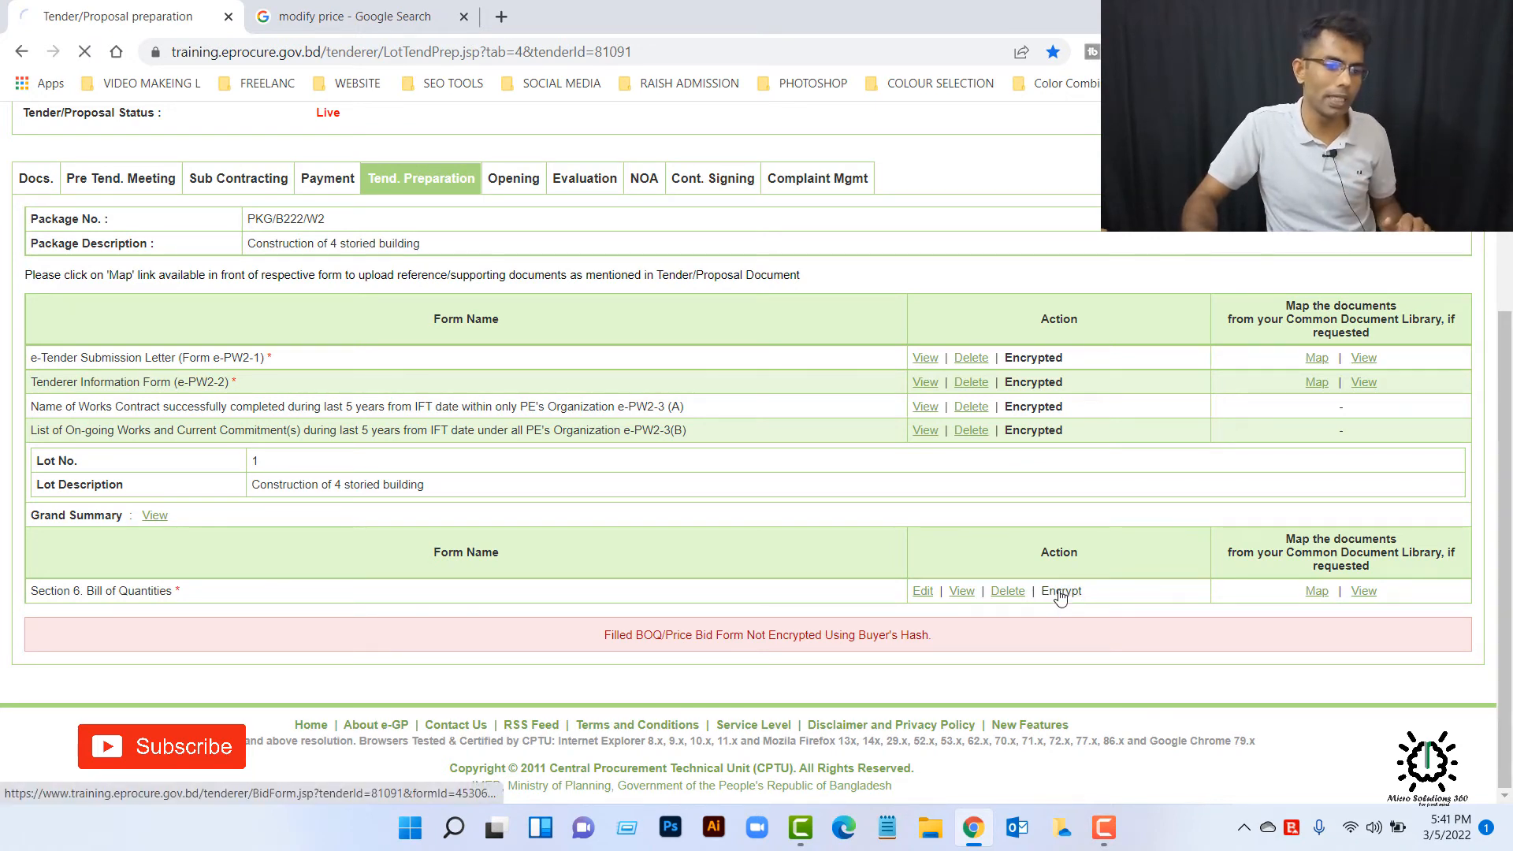
{"action": "scroll", "coordinate": [1057, 594], "scroll_direction": "down", "scroll_amount": 2}
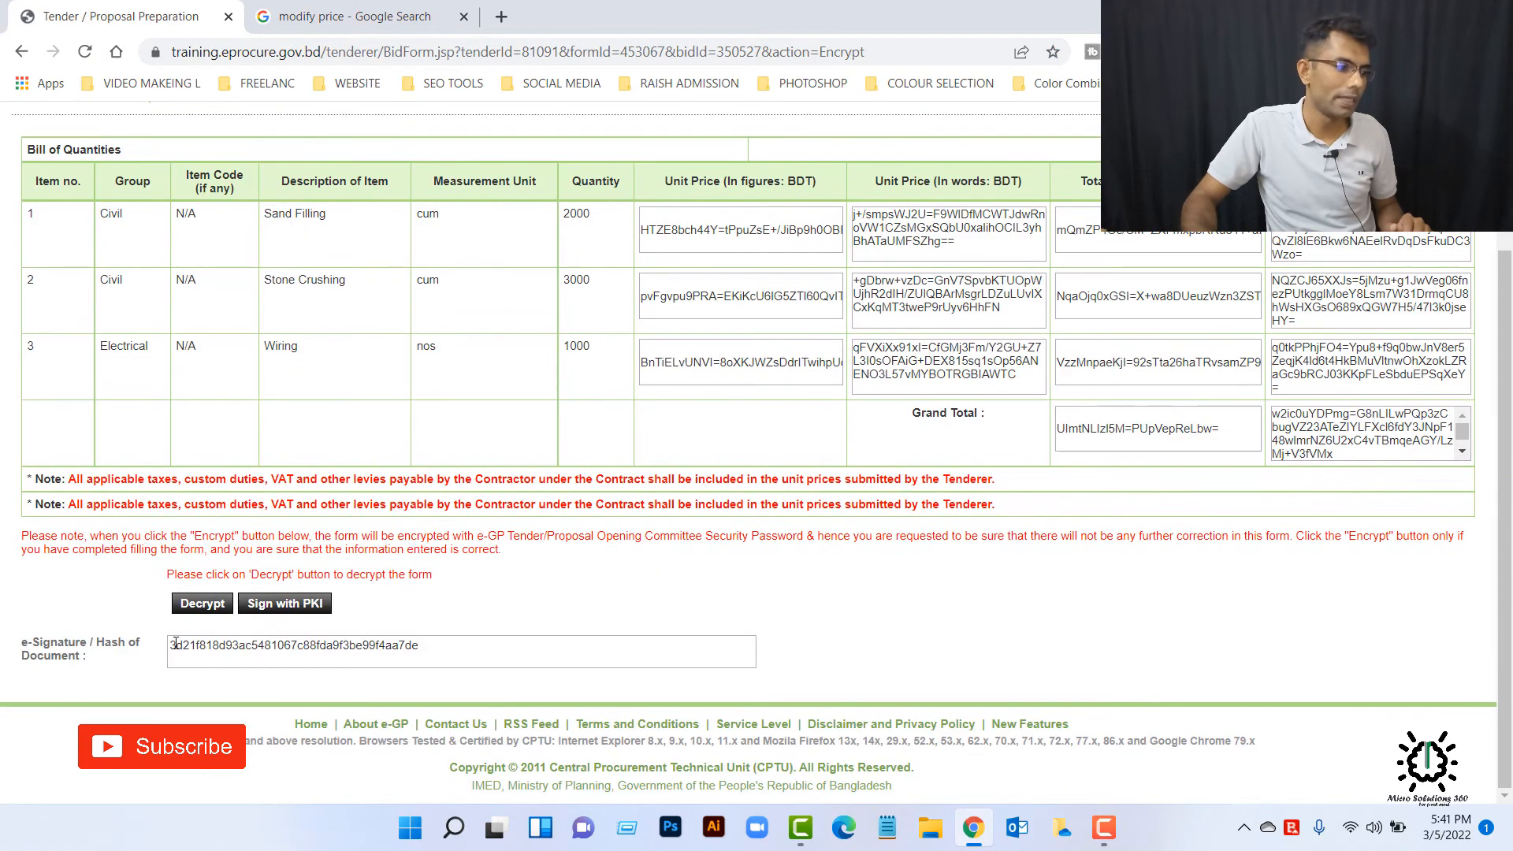
{"action": "left_click", "coordinate": [211, 607]}
{"action": "key", "text": "ctrl+v"}
{"action": "left_click", "coordinate": [812, 513]}
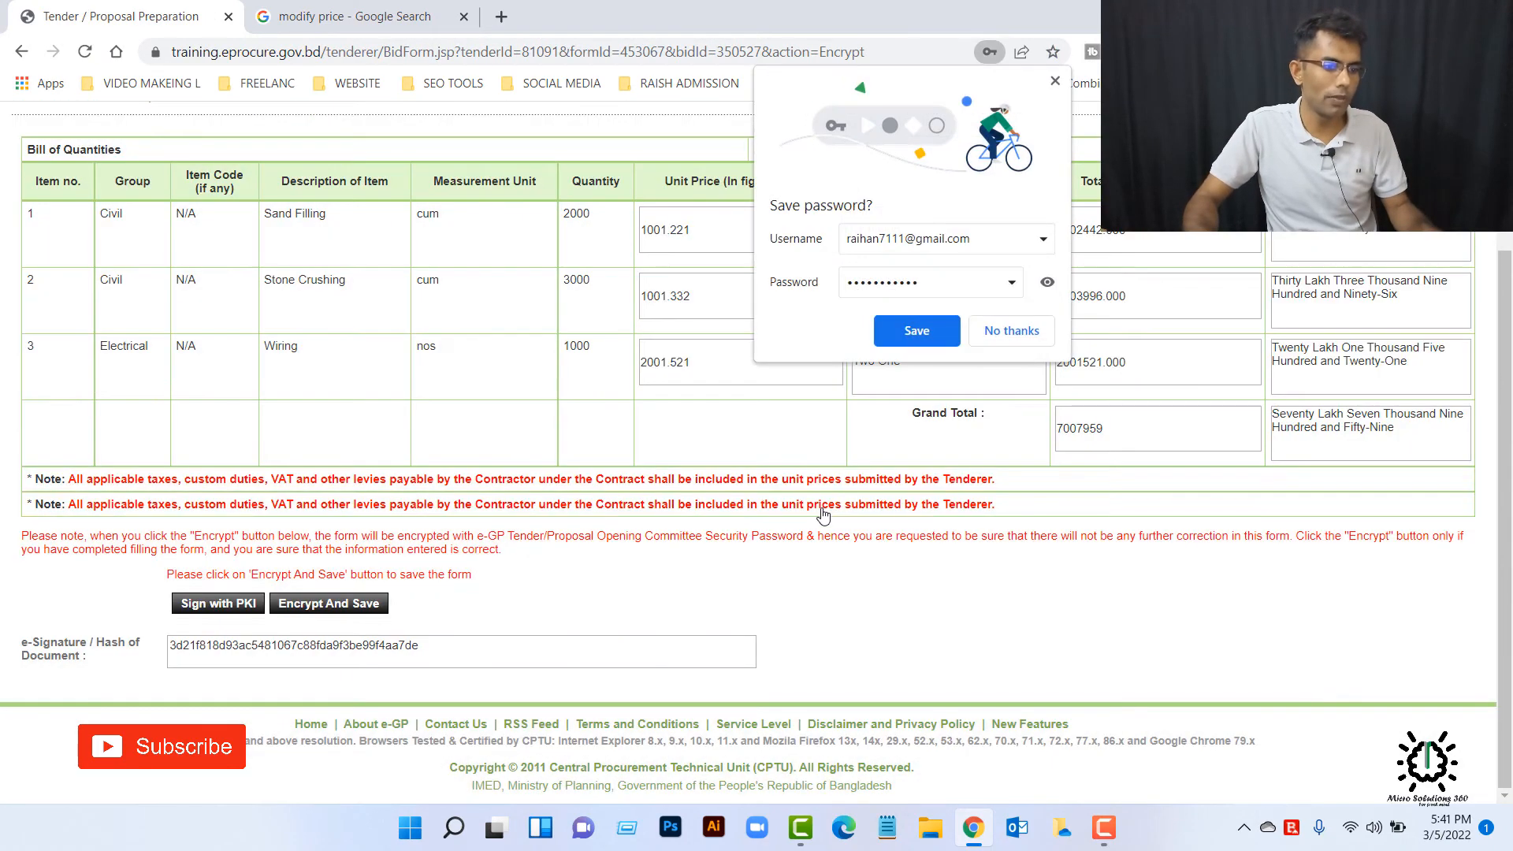
{"action": "left_click", "coordinate": [996, 323]}
{"action": "left_click", "coordinate": [356, 604]}
{"action": "left_click", "coordinate": [880, 518]}
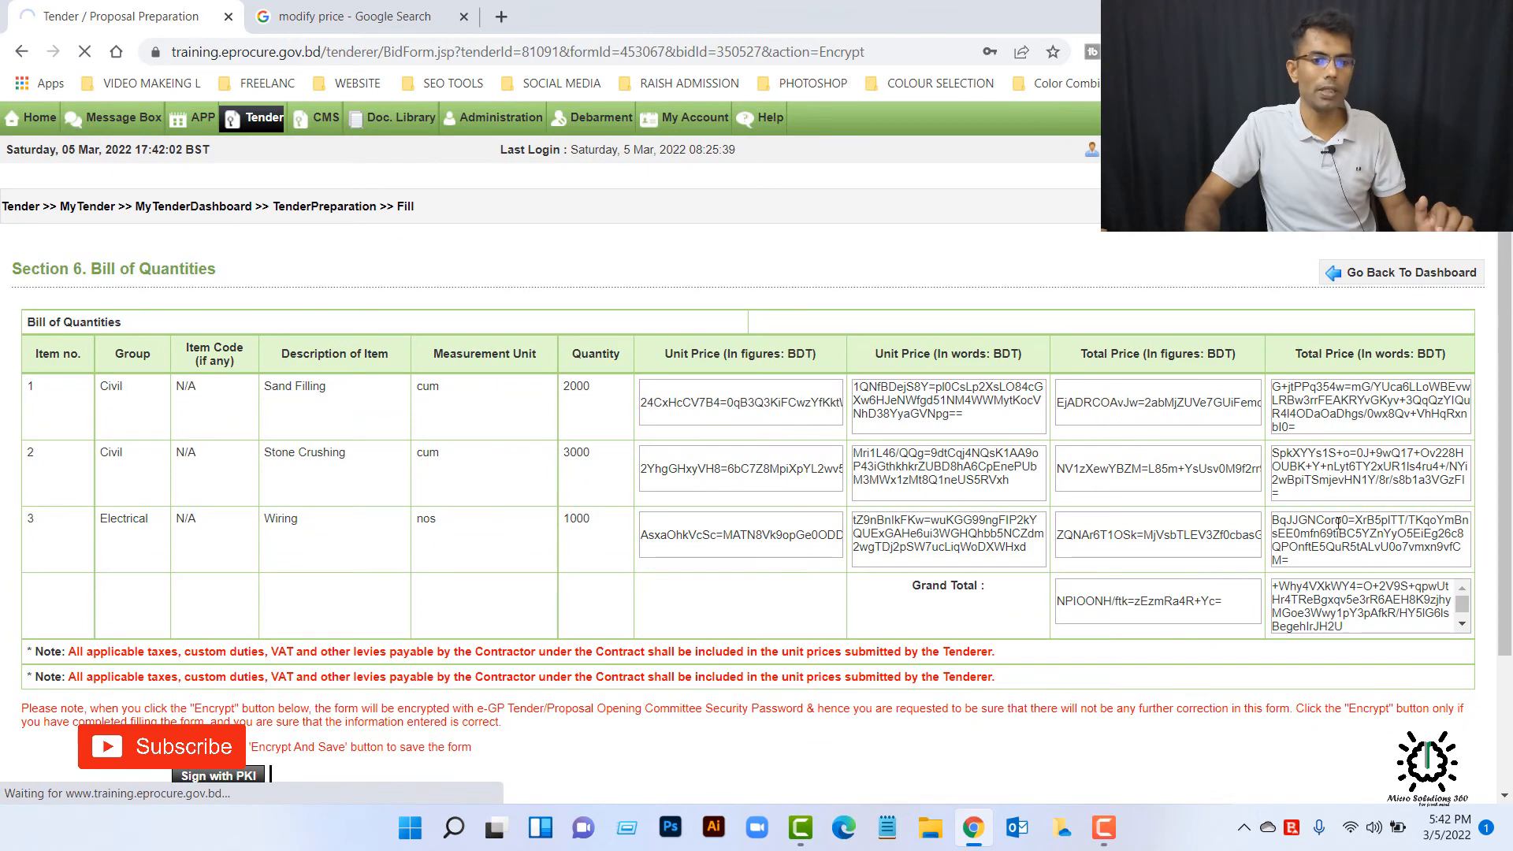
Step: Agree to the tender declaration and make the final submission of the modified tender
{"action": "scroll", "coordinate": [1377, 376], "scroll_direction": "down", "scroll_amount": 2}
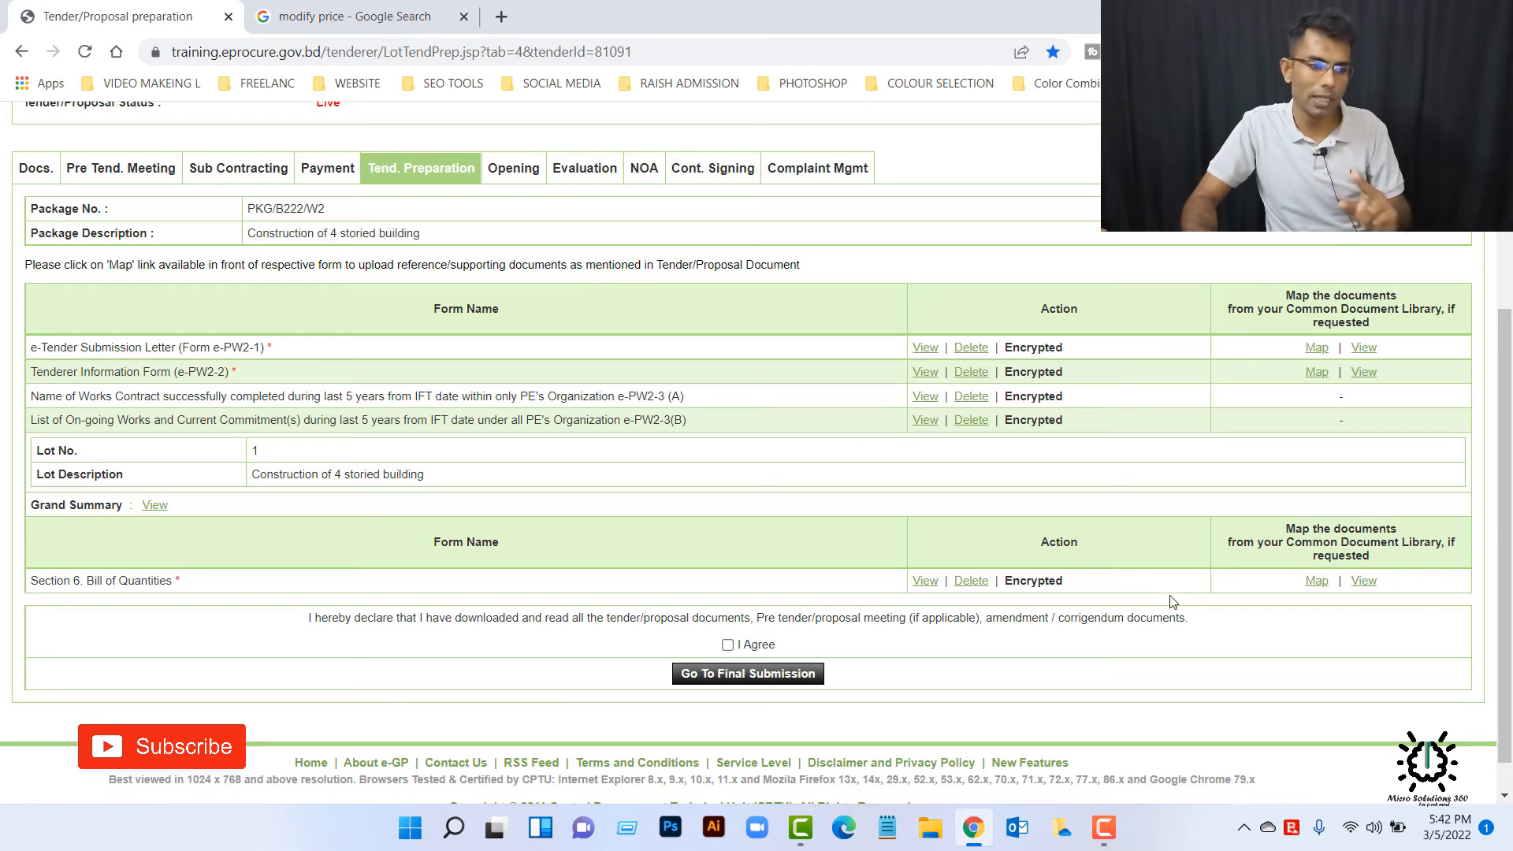
{"action": "left_click", "coordinate": [728, 645]}
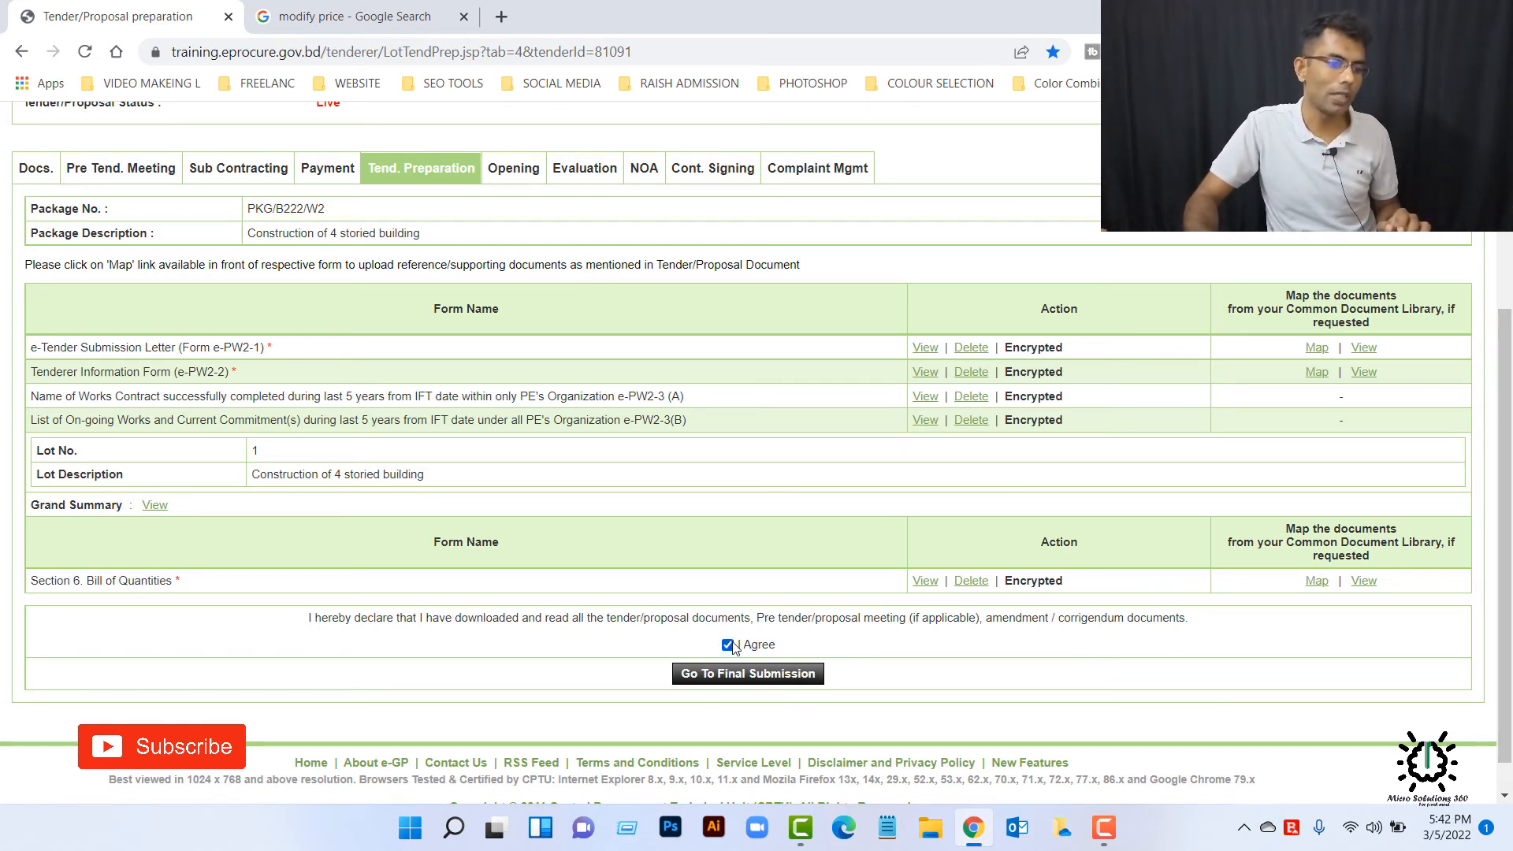
{"action": "left_click", "coordinate": [768, 676]}
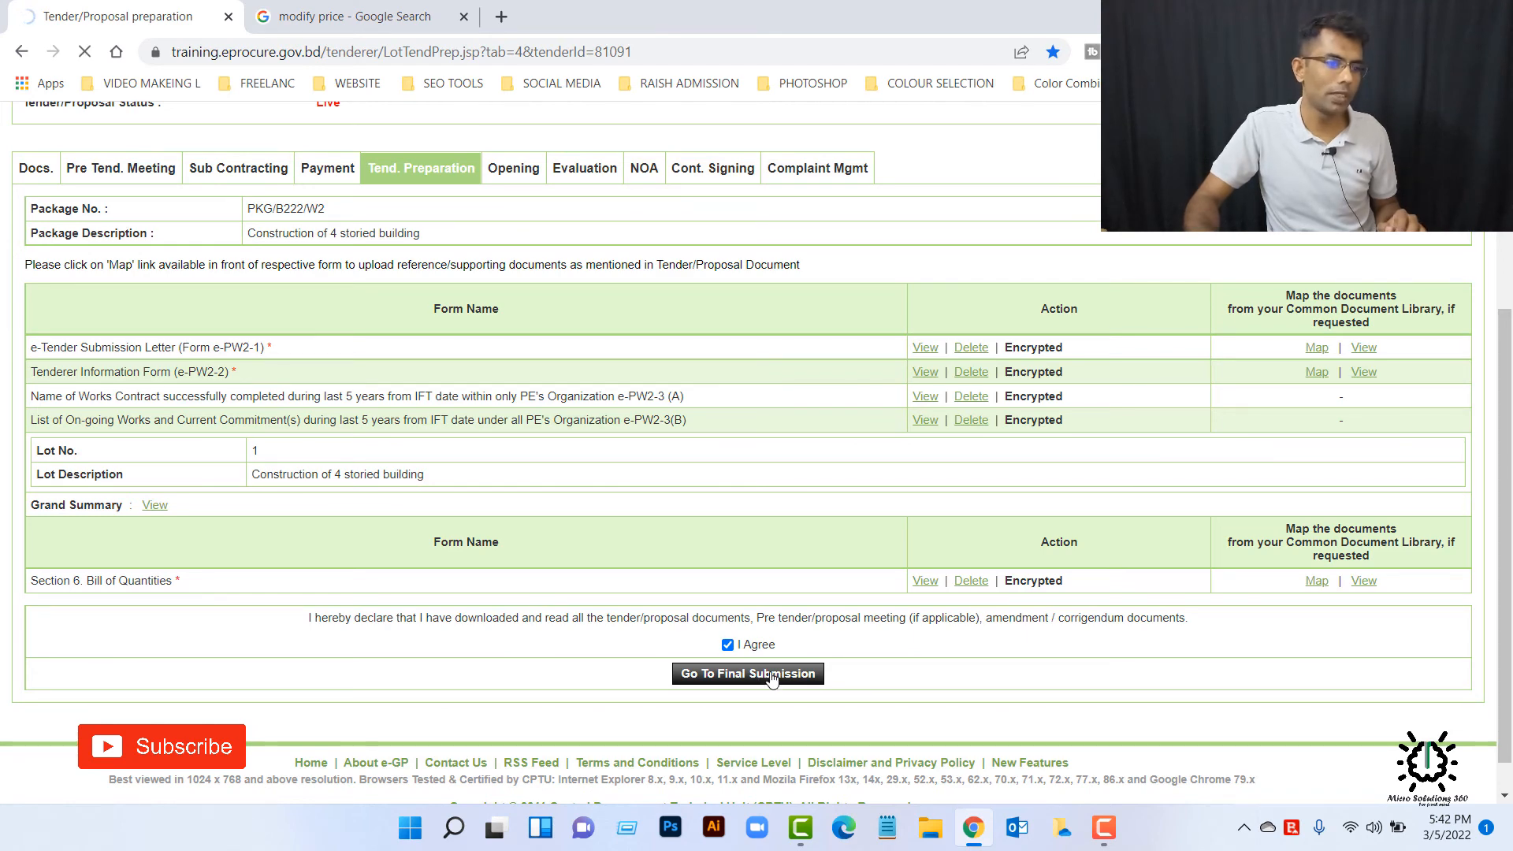
{"action": "scroll", "coordinate": [770, 675], "scroll_direction": "down", "scroll_amount": 7}
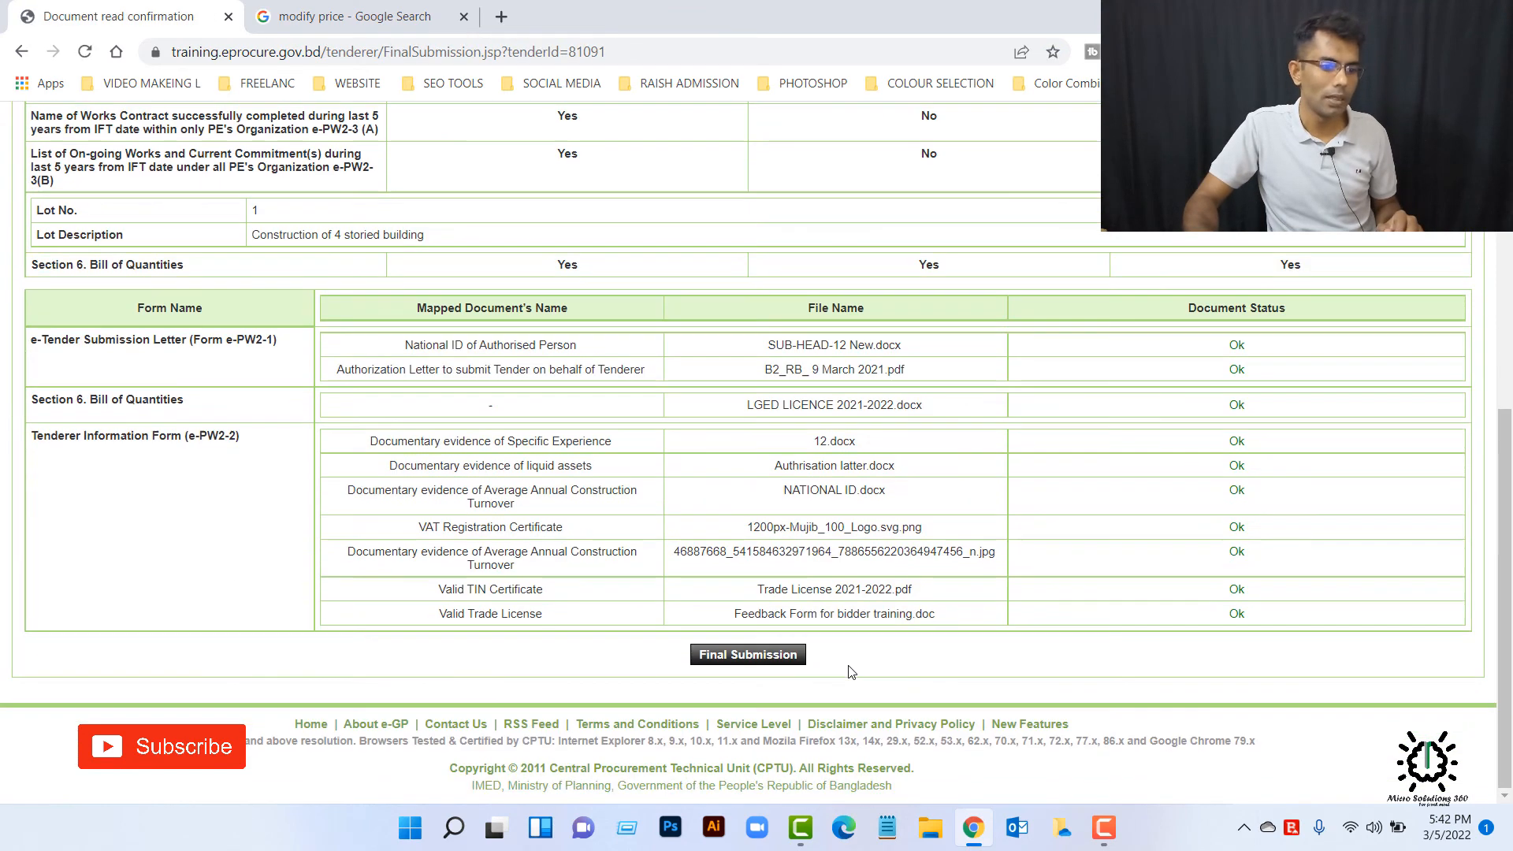
{"action": "left_click", "coordinate": [738, 655]}
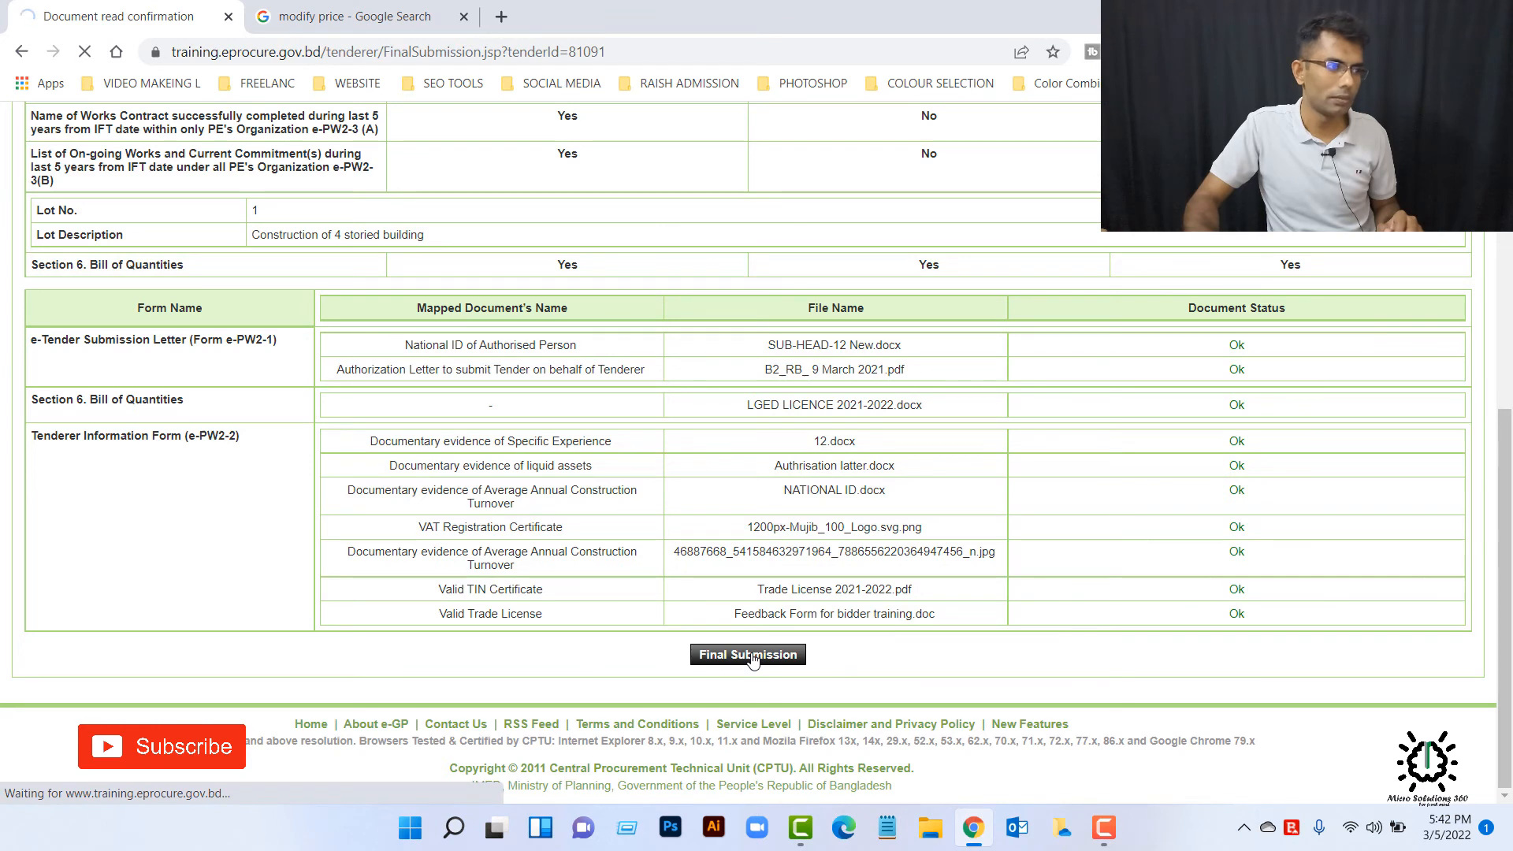